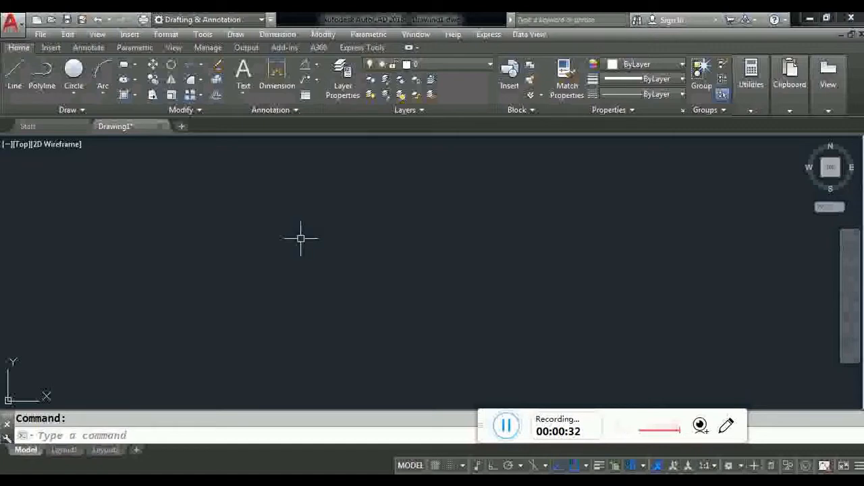
Step: Open the program help and search it for "line"
key("F1")
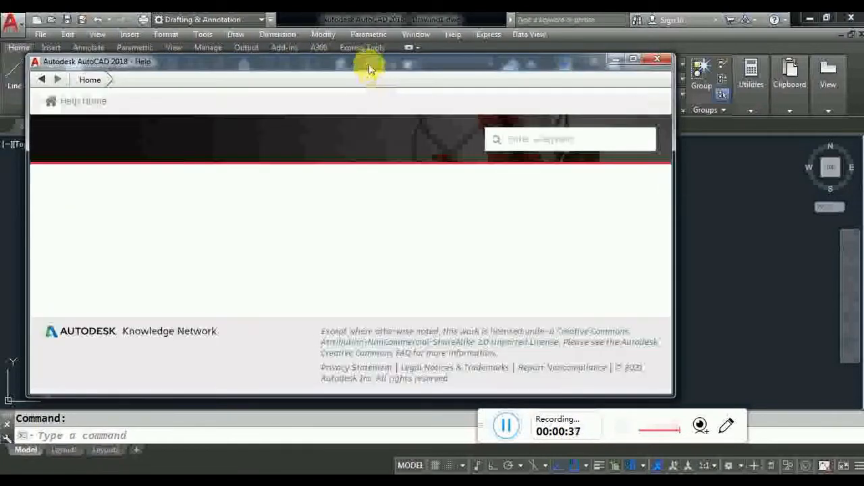
left_click_drag(371, 65, 382, 67)
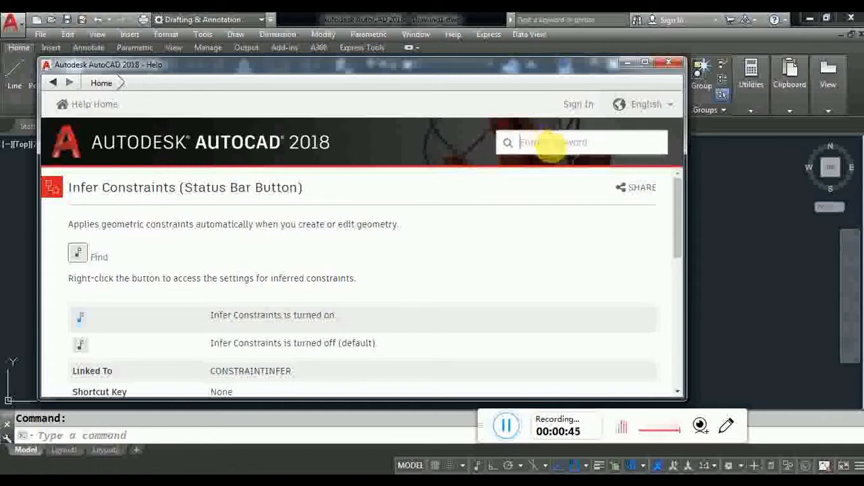
left_click(551, 148)
type("l")
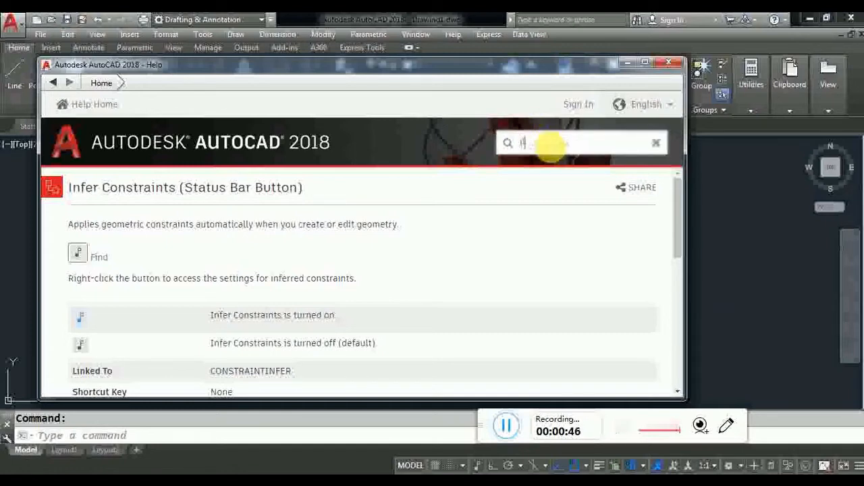
type("ine")
key("Return")
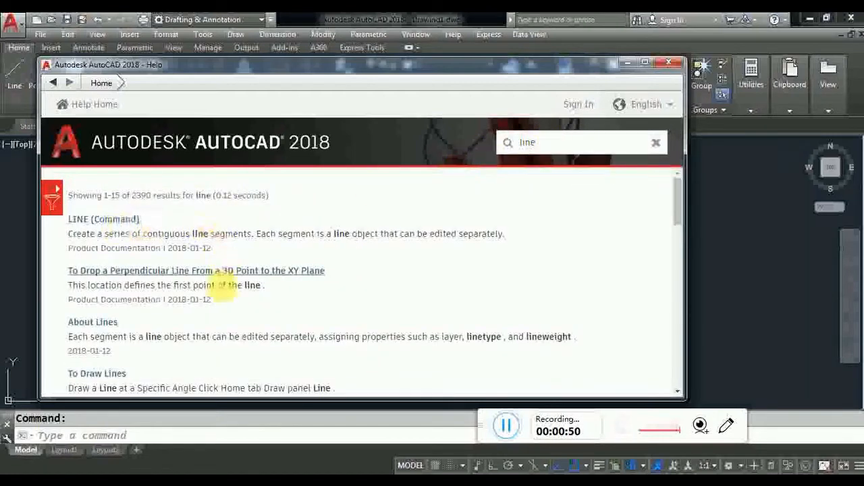
Step: Open the LINE (Command) help article, read through its description and point prompts, and close the help window
left_click(88, 223)
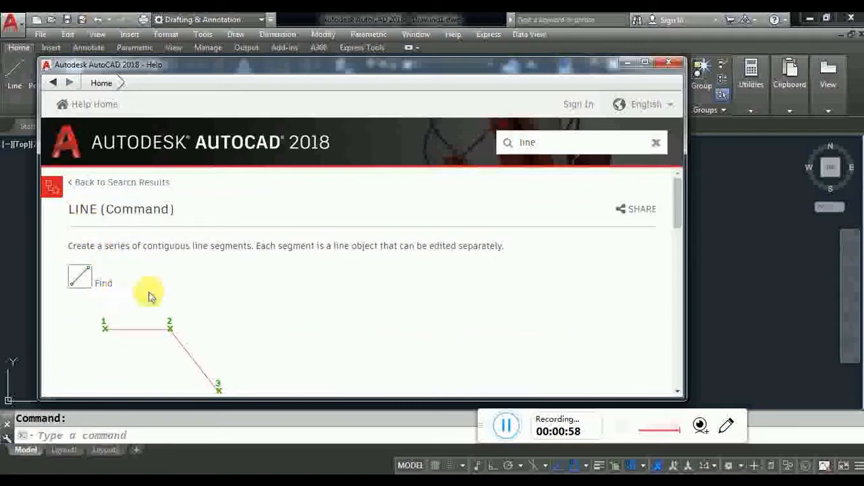
scroll(149, 295, "down", 1)
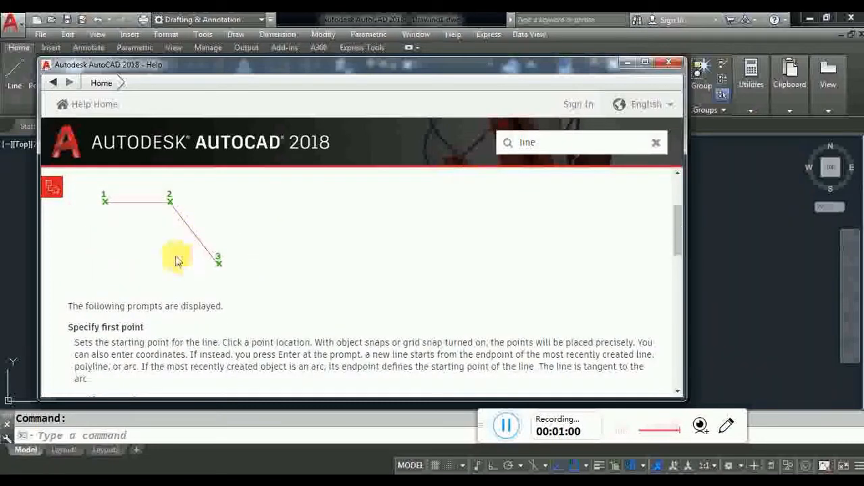
scroll(162, 280, "down", 1)
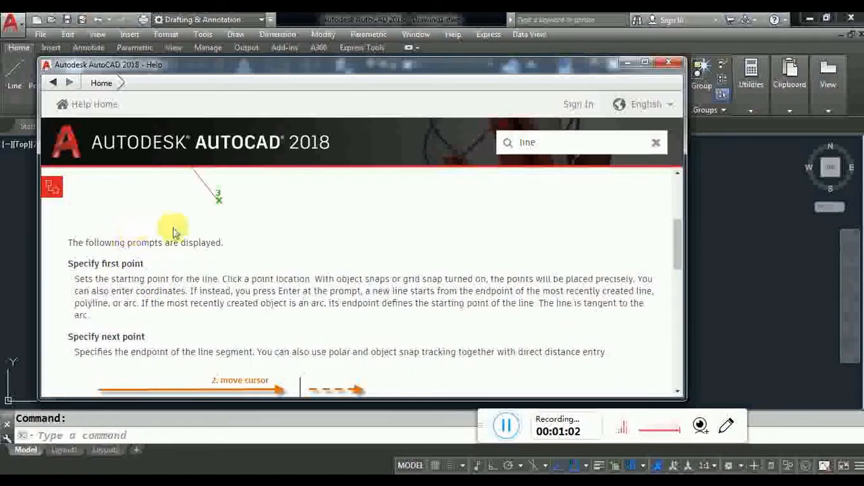
scroll(181, 242, "down", 1)
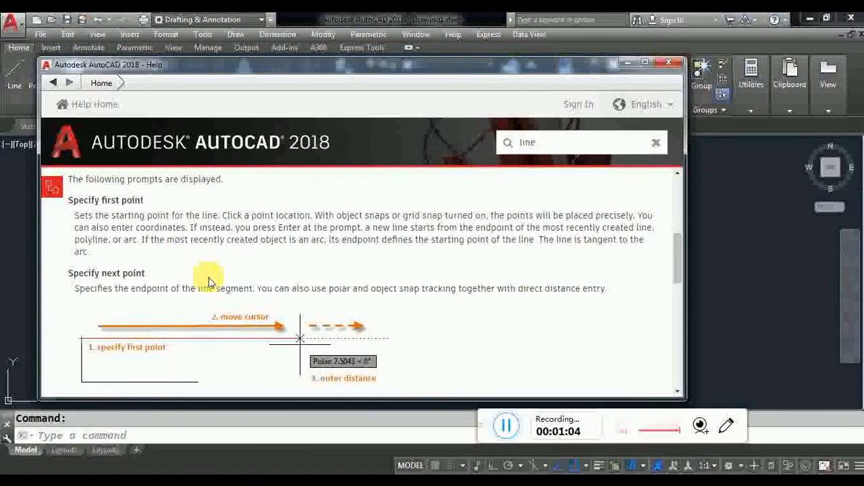
scroll(142, 264, "down", 1)
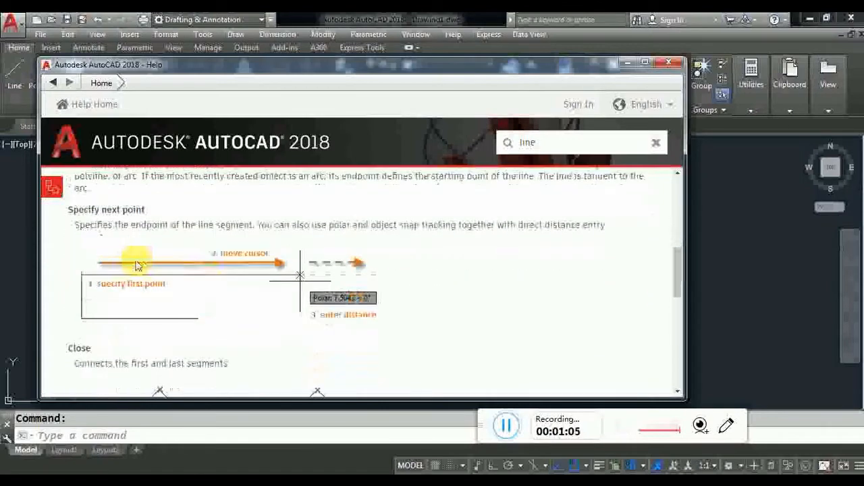
left_click(675, 65)
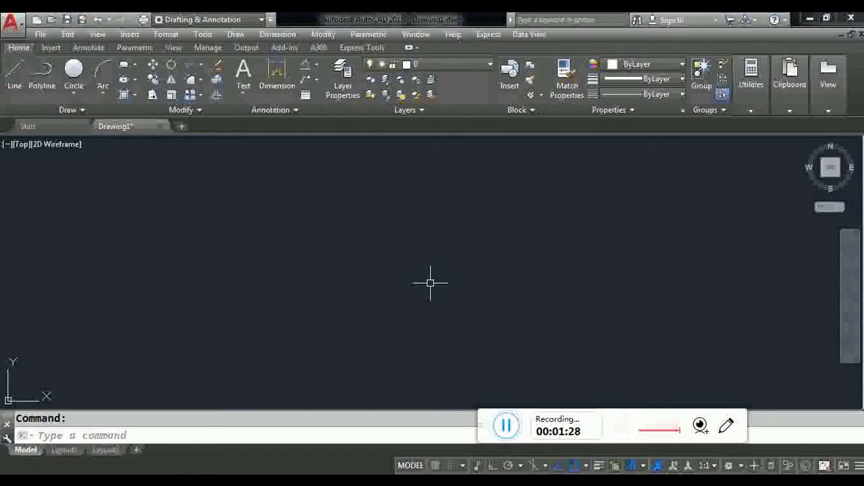
Step: Draw a wide rectangle freehand in the middle of the empty drawing area
left_click(123, 65)
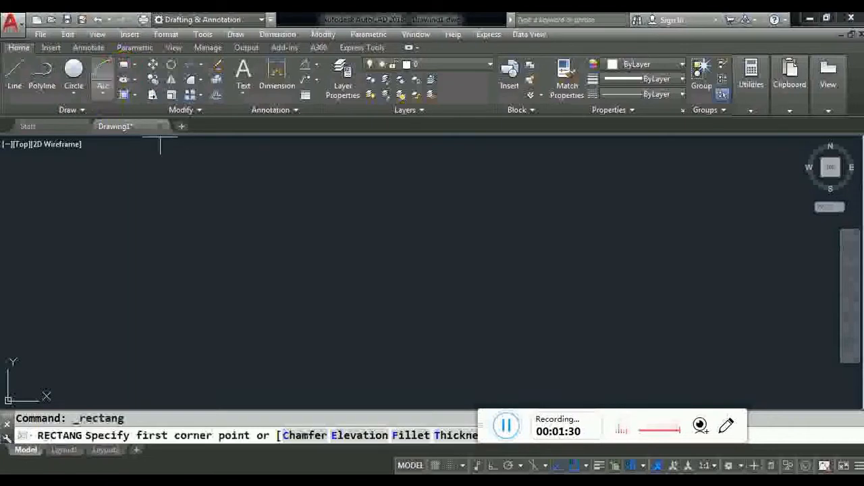
left_click(220, 226)
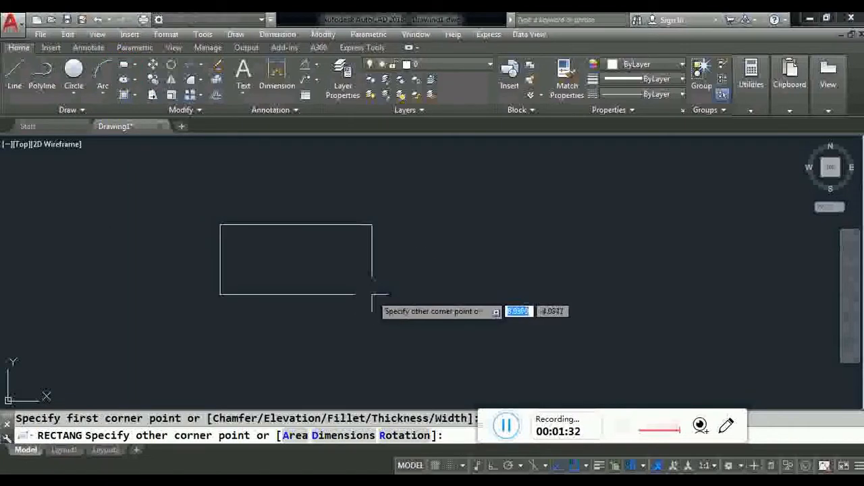
left_click(372, 294)
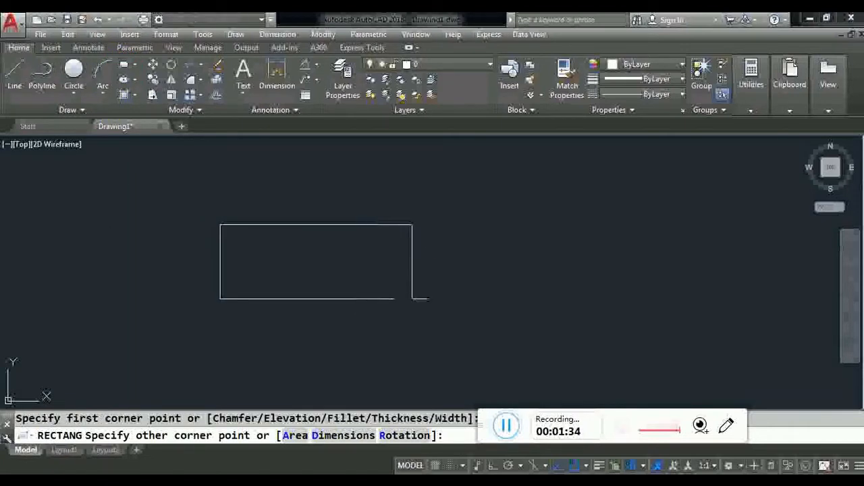
left_click(412, 306)
Step: Draw a circle with a radius of about 3.24 to the right of the rectangle
left_click(76, 76)
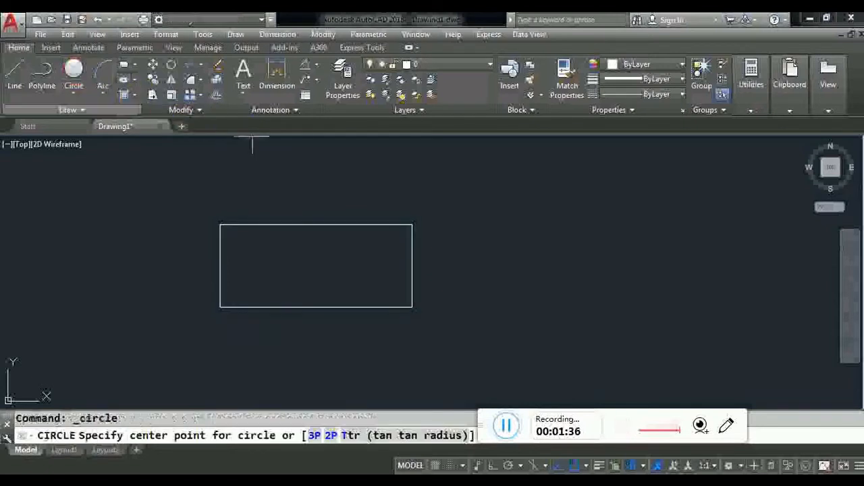
left_click(582, 257)
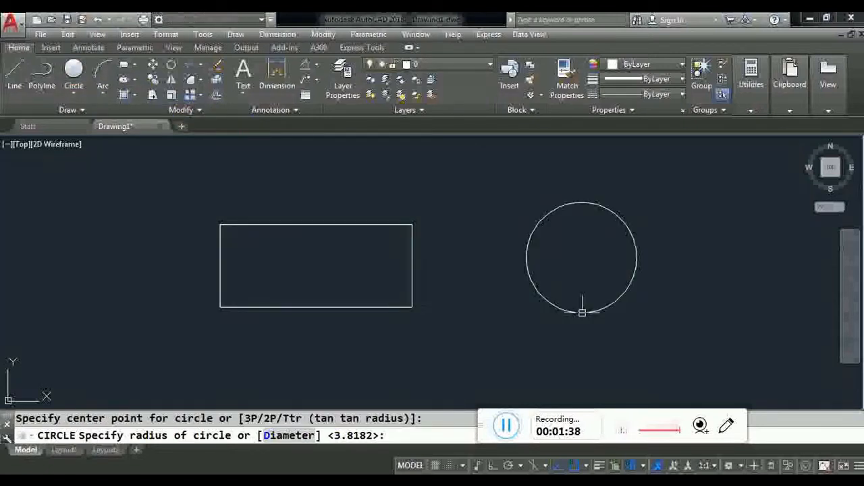
left_click(581, 310)
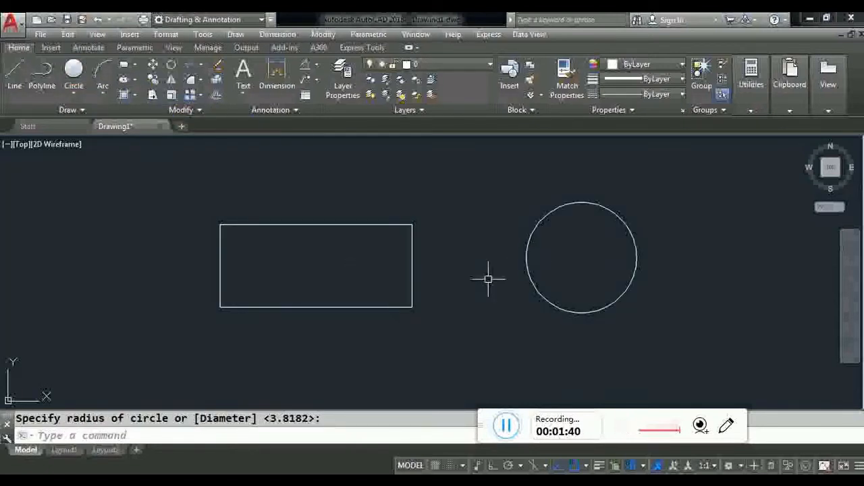
middle_click_drag(479, 287, 454, 286)
Step: Draw a three-point arc rising from the left of the rectangle to just above its upper-left corner
left_click(105, 77)
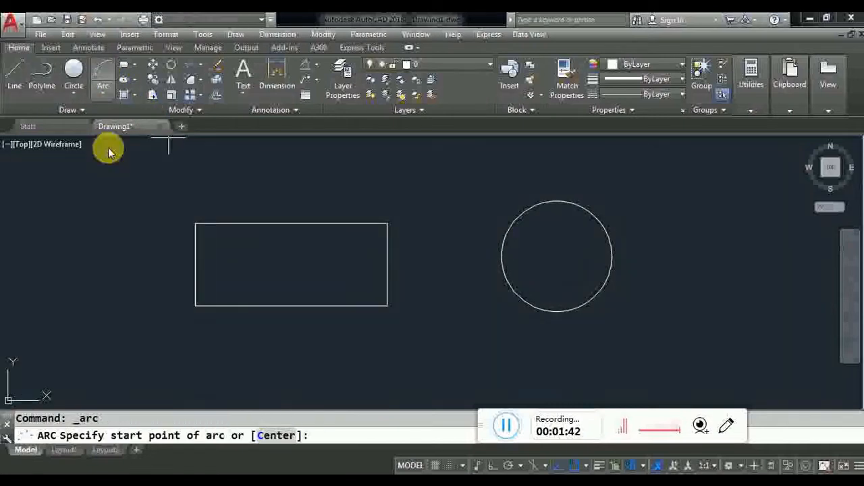
left_click(76, 273)
left_click(111, 223)
left_click(195, 207)
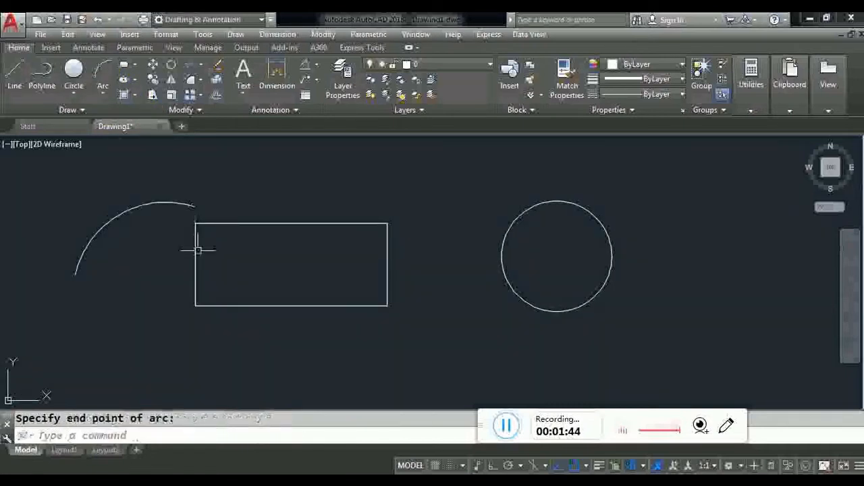
middle_click_drag(272, 285, 333, 294)
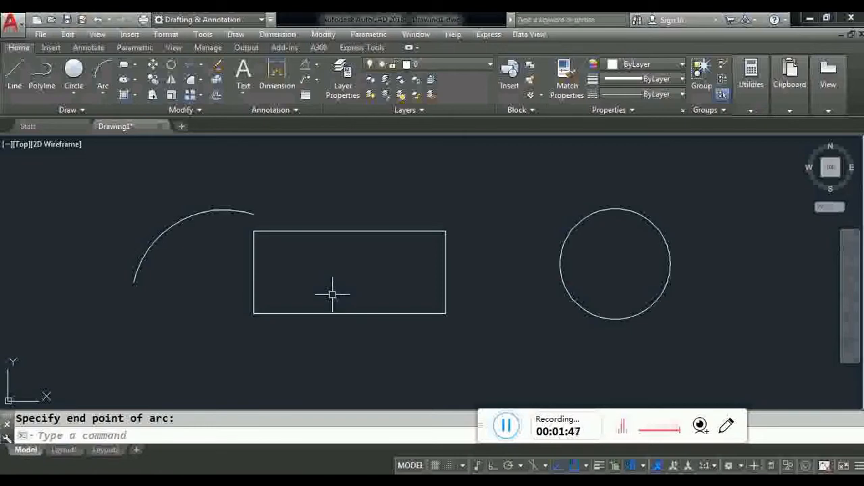
Step: Review the arc, circle, rectang and line entries in the command history text window, and close it
key("F2")
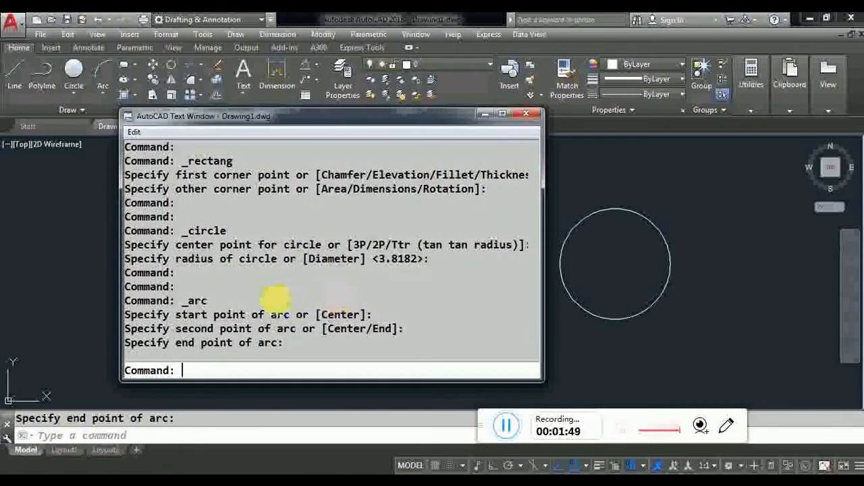
left_click_drag(188, 301, 211, 299)
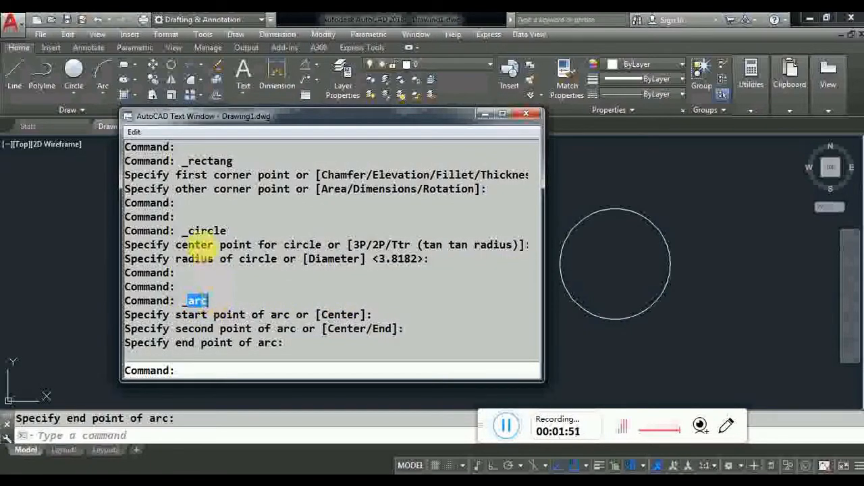
left_click_drag(188, 231, 227, 231)
scroll(227, 230, "up", 1)
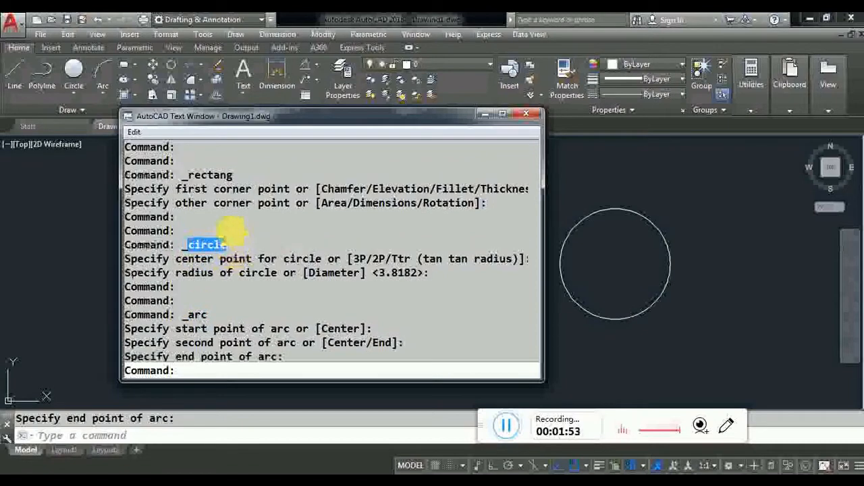
left_click_drag(188, 175, 233, 174)
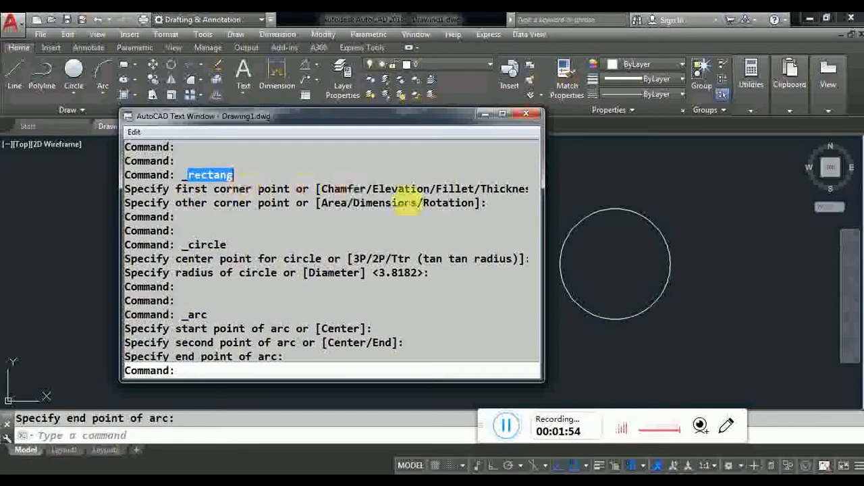
scroll(309, 171, "up", 2)
scroll(305, 179, "up", 2)
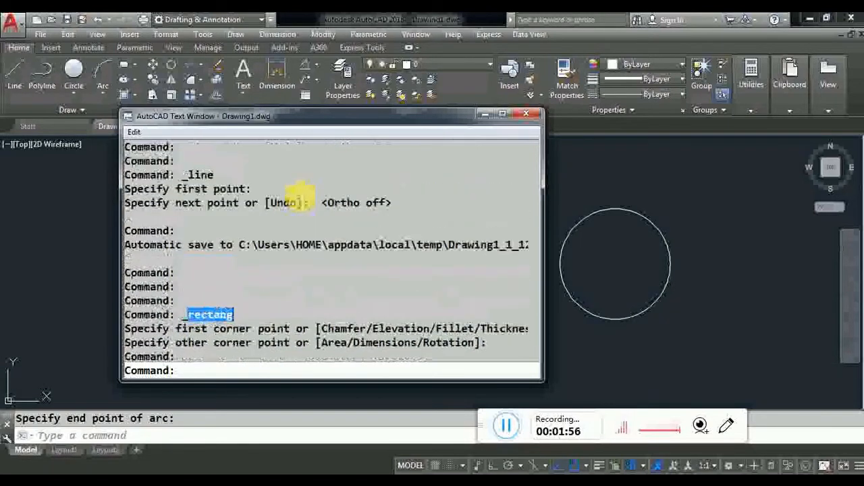
left_click_drag(181, 217, 215, 217)
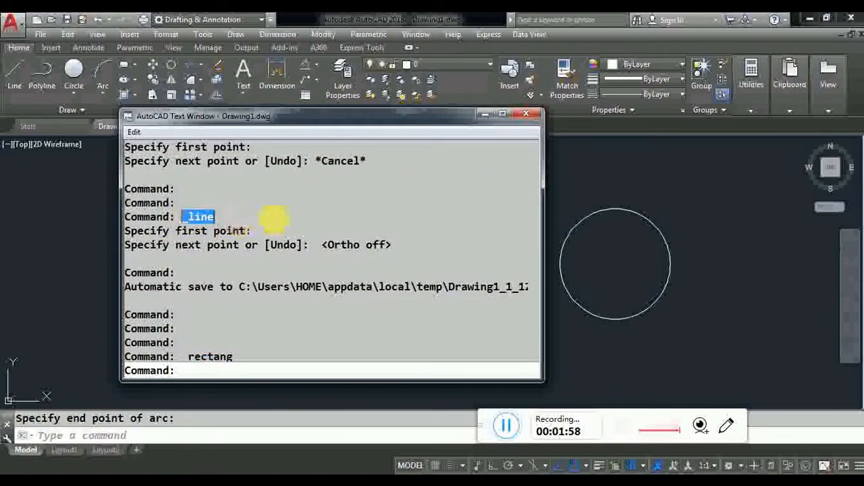
left_click(526, 114)
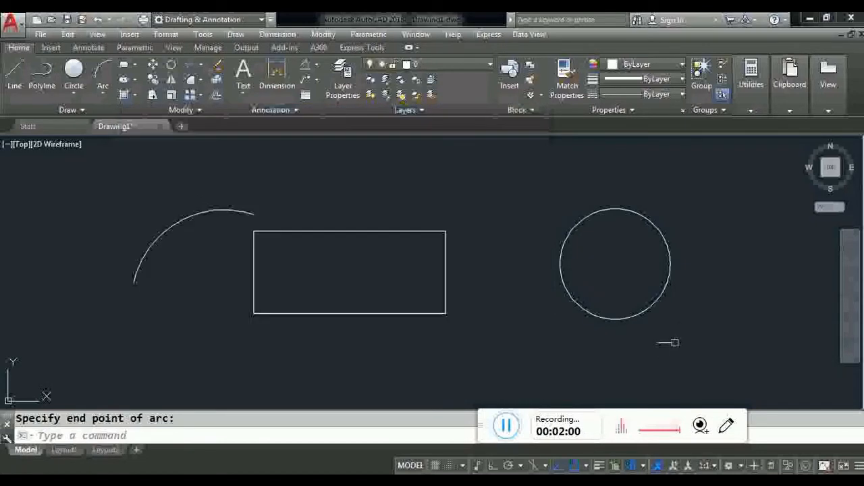
Step: Select the arc, rectangle and circle together and erase them
left_click(679, 342)
left_click(135, 181)
right_click(135, 180)
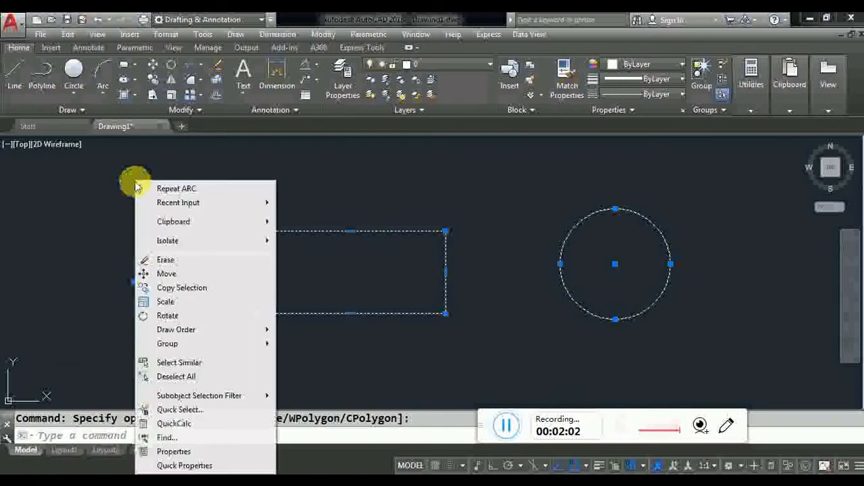
left_click(164, 258)
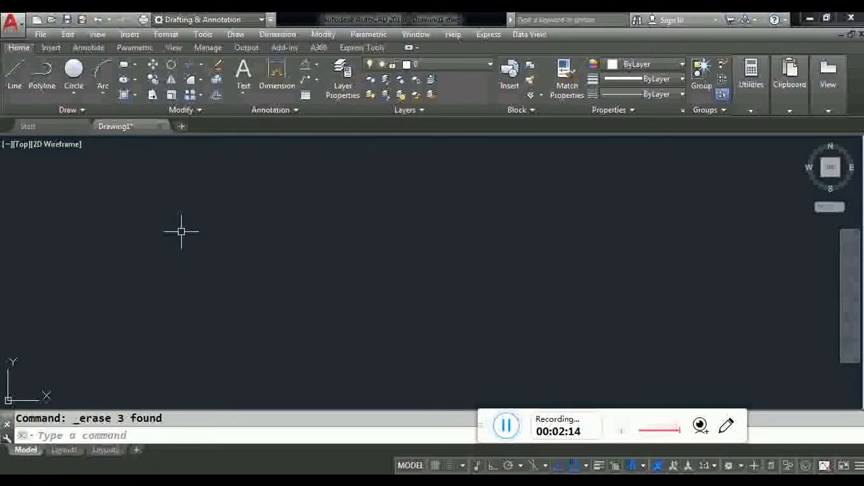
Step: Toggle object snap off and on several times, ending with it on
key("F3")
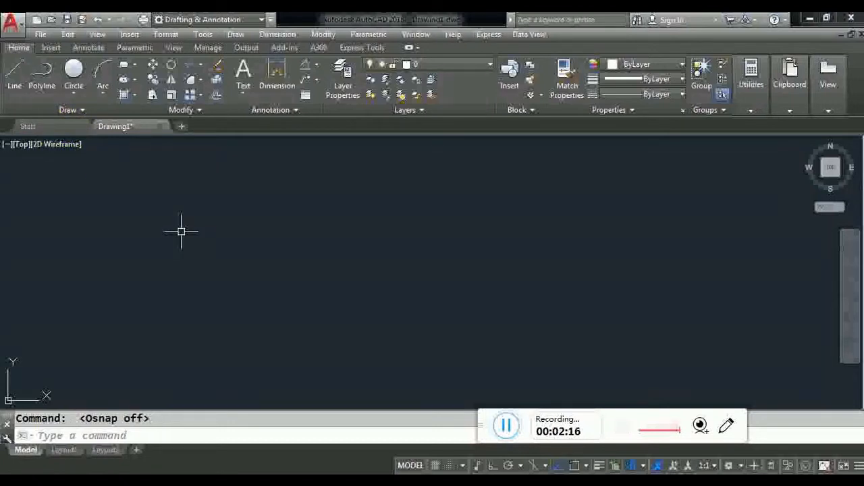
key("F3")
key("F3")
key("F3")
key("F3")
key("F3")
key("F3")
key("F3")
key("F3")
key("F3")
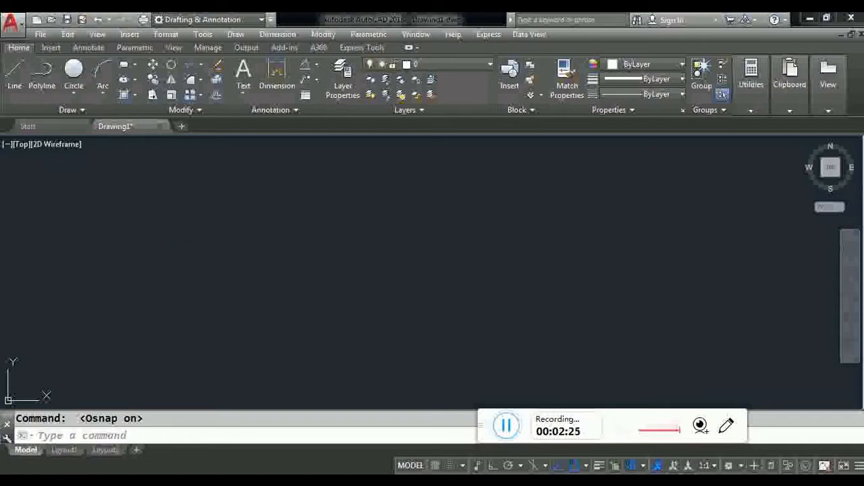
Step: Draw a long horizontal line across the middle of the drawing area with ortho mode turned on
left_click(14, 72)
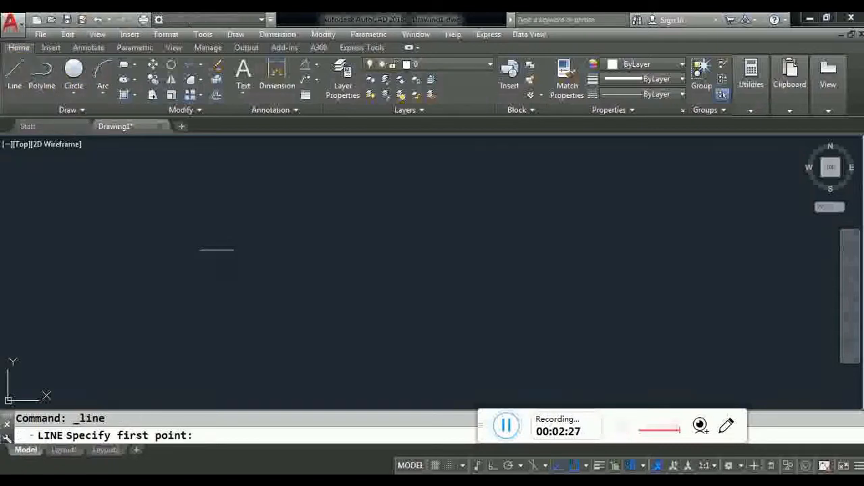
left_click(216, 249)
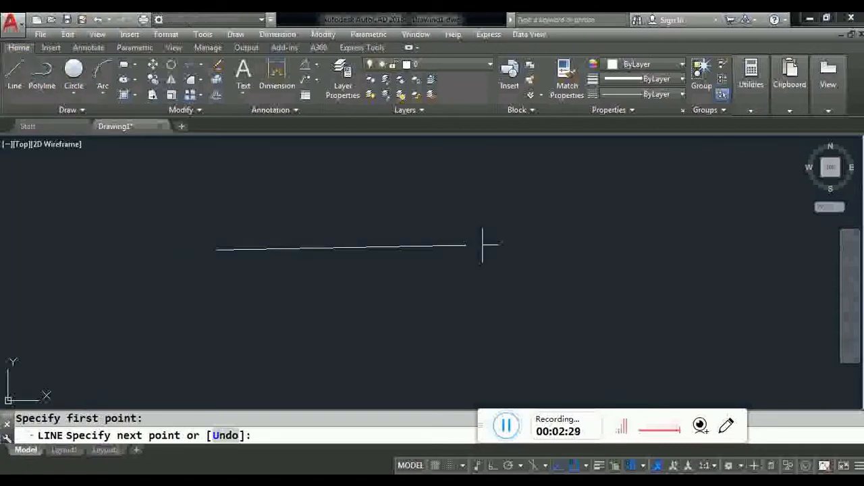
key("F8")
left_click(524, 247)
right_click(532, 224)
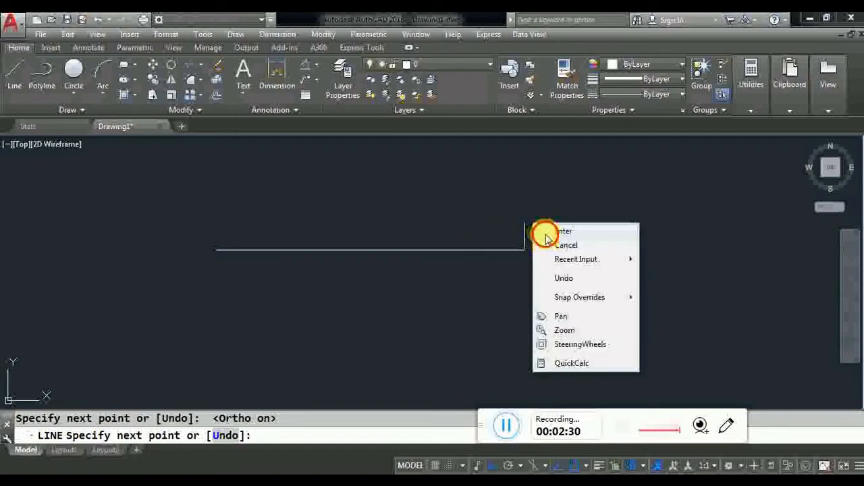
left_click(547, 234)
Step: Draw a circle freehand just beyond the right end of the horizontal line
left_click(74, 73)
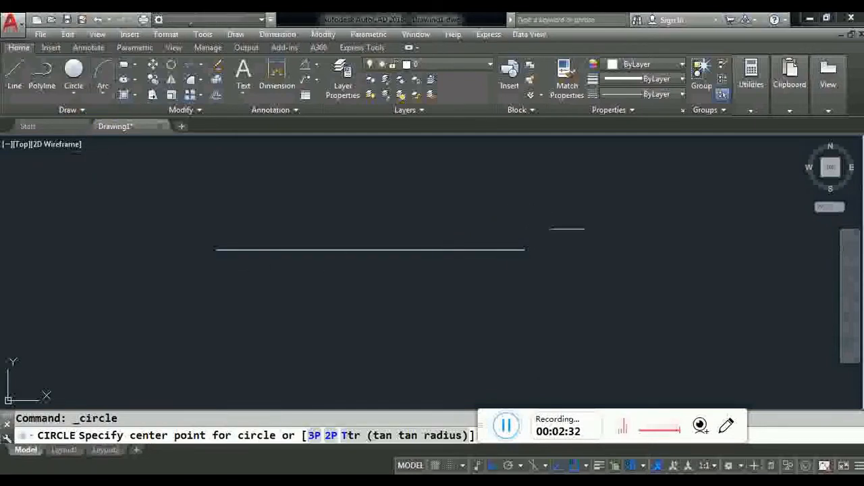
left_click(596, 227)
left_click(596, 288)
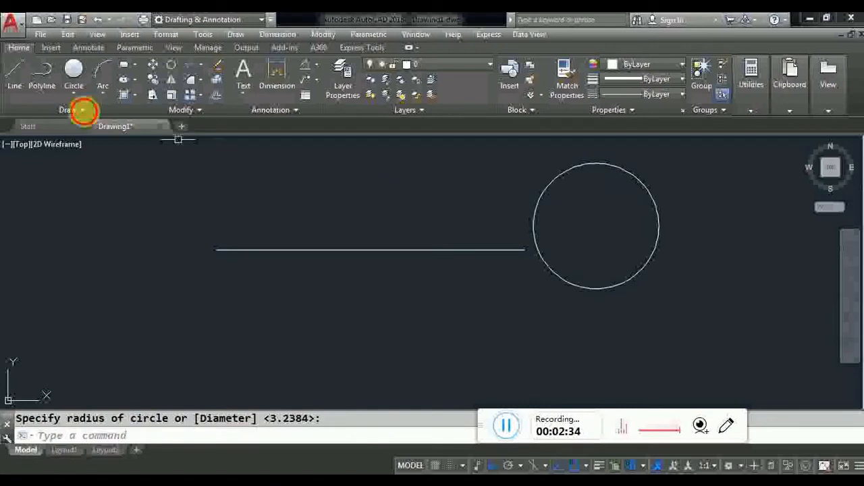
Step: Check the snap points on the horizontal line and circle using the Line command, toggling object snap off and back on
left_click(15, 73)
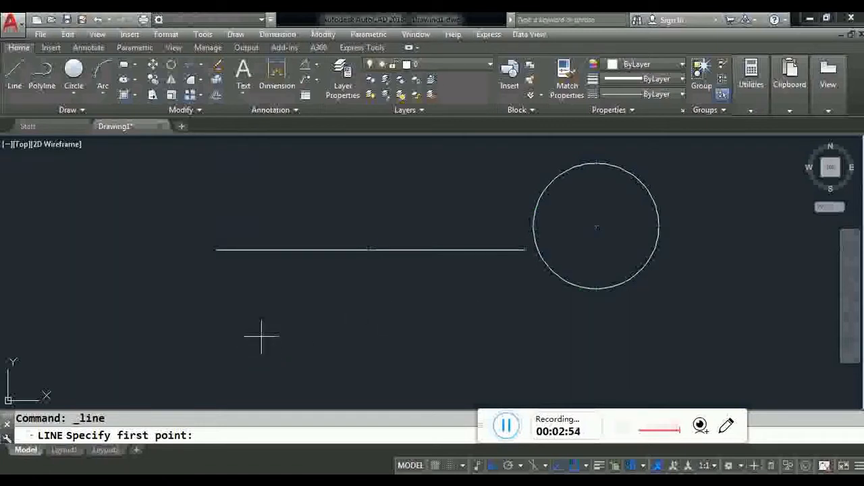
key("Escape")
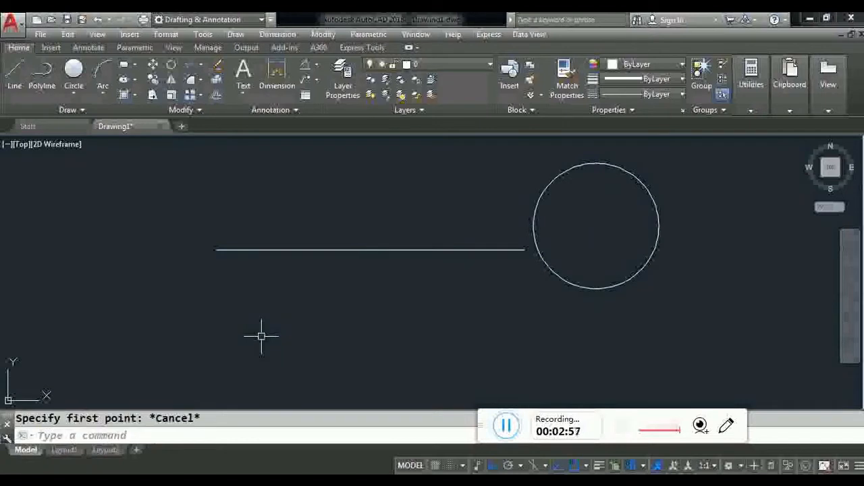
key("F3")
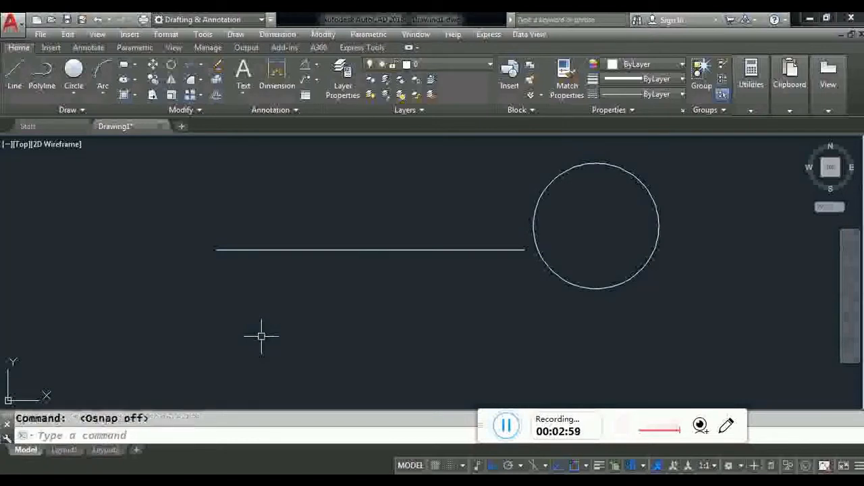
left_click(20, 76)
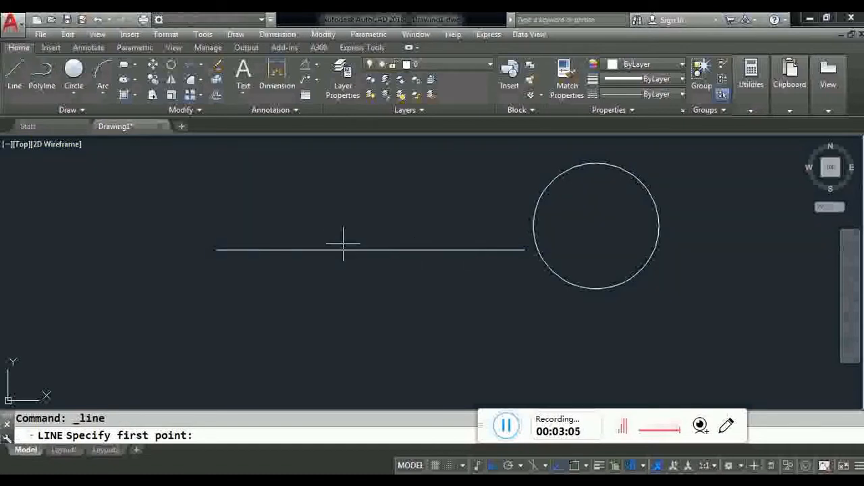
key("F3")
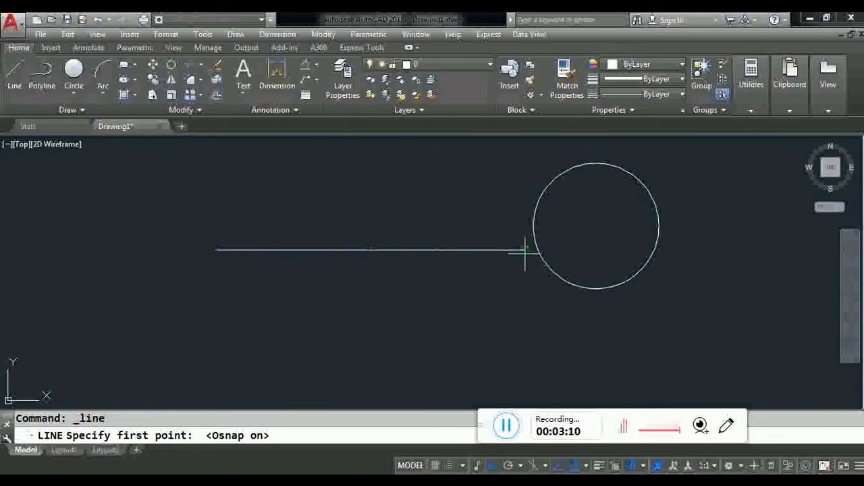
key("Escape")
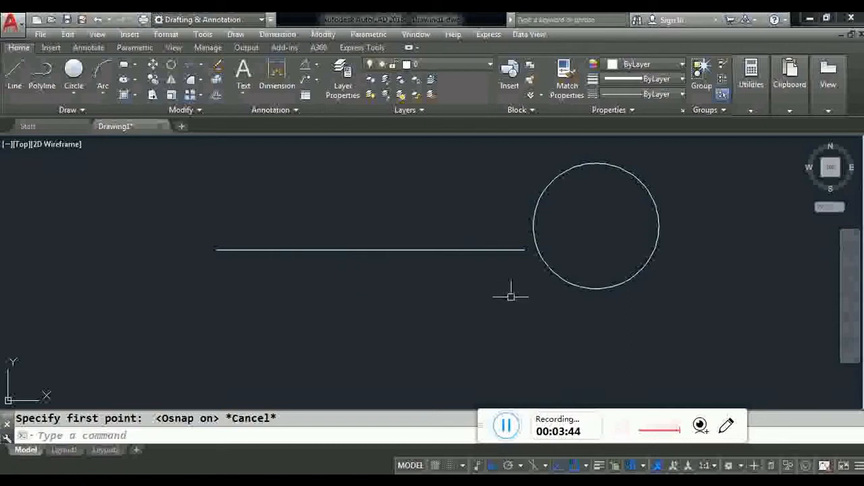
Step: Select the horizontal line and the circle together and erase them
left_click(555, 299)
left_click(507, 206)
right_click(435, 184)
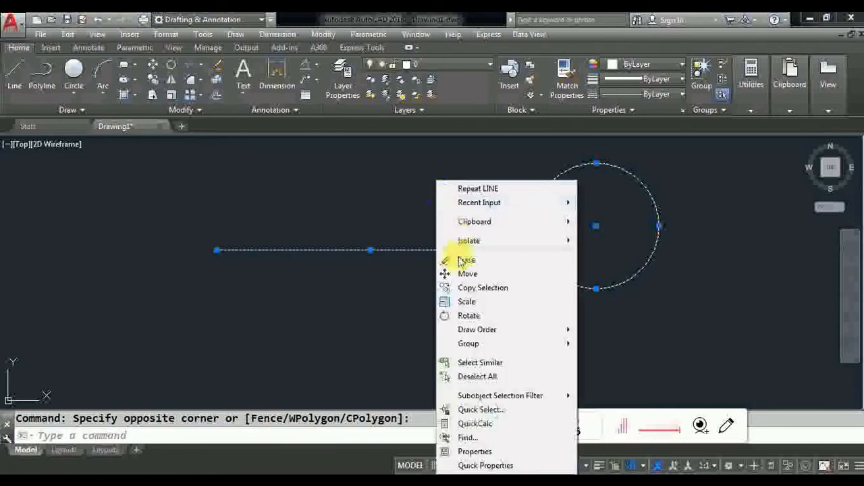
left_click(461, 256)
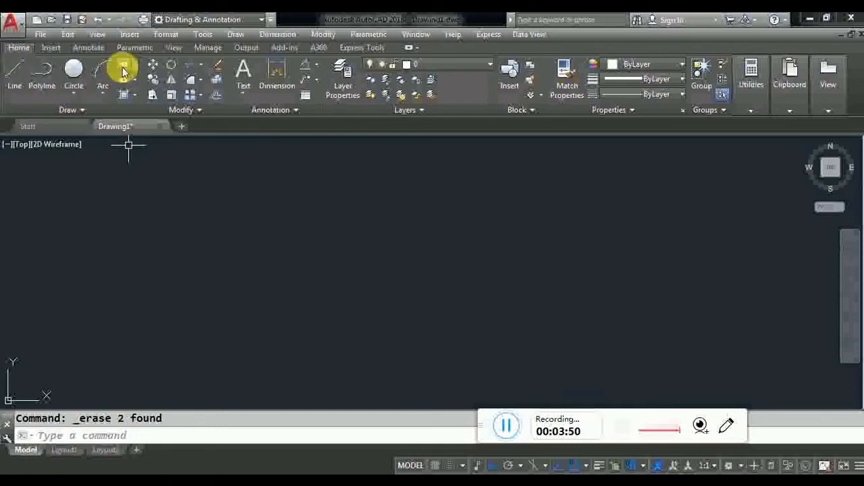
Step: Draw two rectangles freehand side by side, the second one smaller and aligned near the first one's upper edge
left_click(123, 67)
left_click(174, 214)
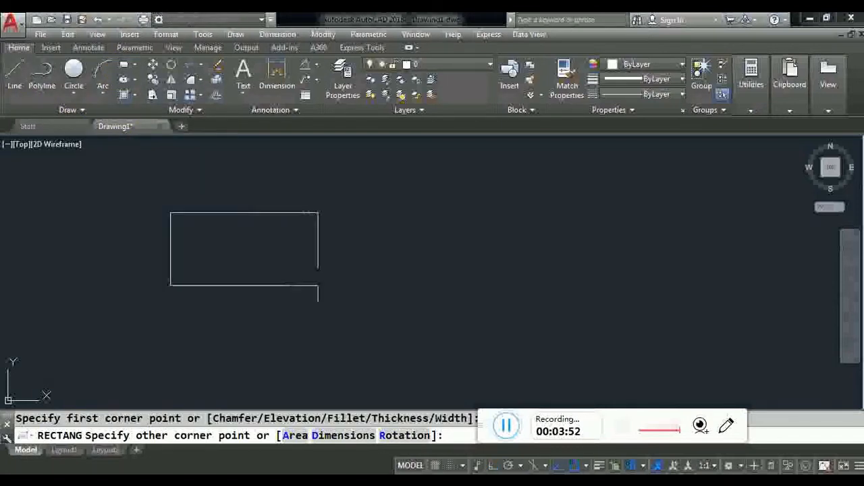
left_click(352, 290)
left_click(123, 68)
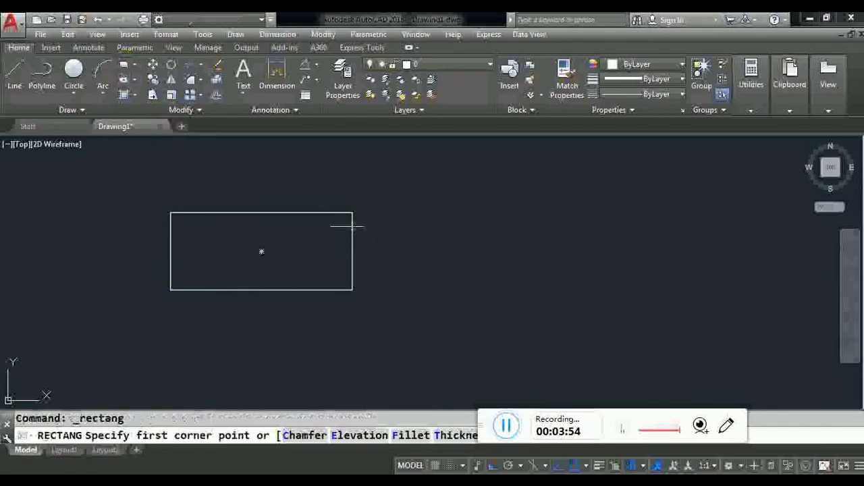
left_click(385, 213)
middle_click_drag(539, 287, 476, 277)
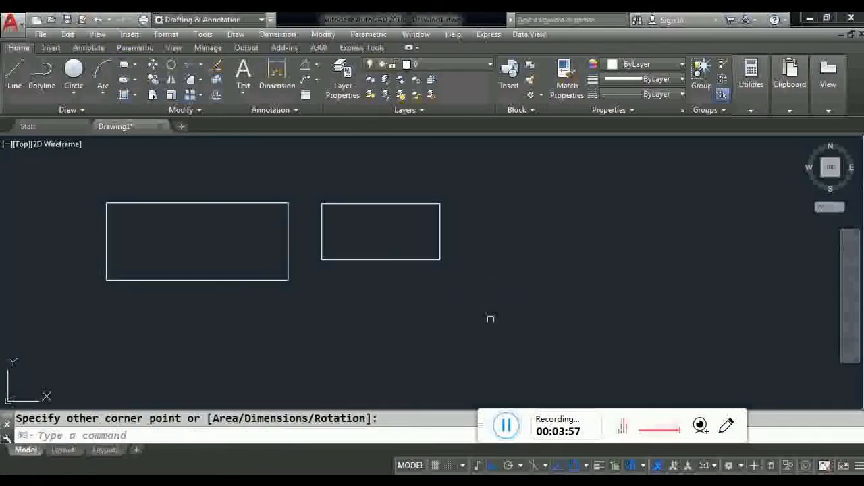
Step: Turn on isometric drafting and draw a 10-unit vertical line downward, to the right of the two rectangles
left_click(533, 465)
middle_click_drag(494, 347, 391, 344)
left_click(14, 74)
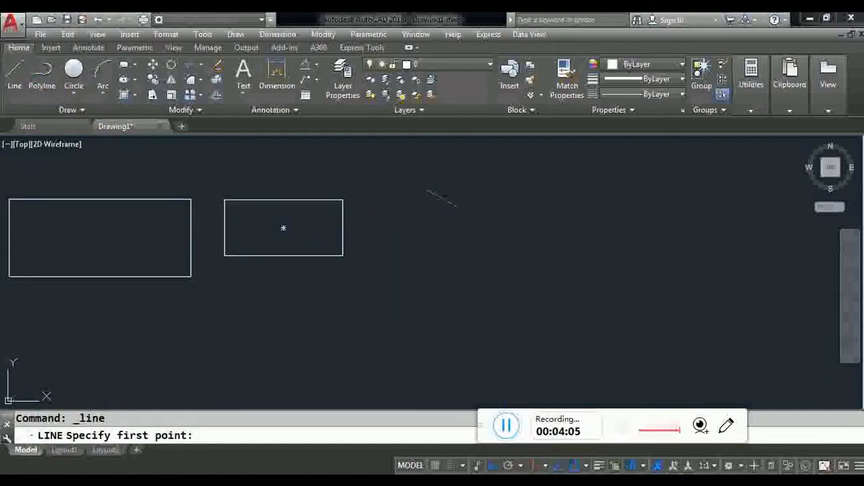
left_click(442, 199)
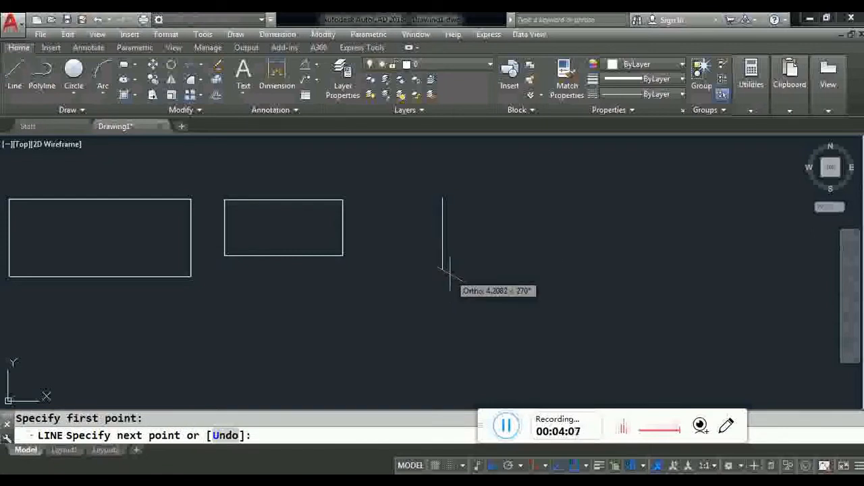
type("10")
key("Return")
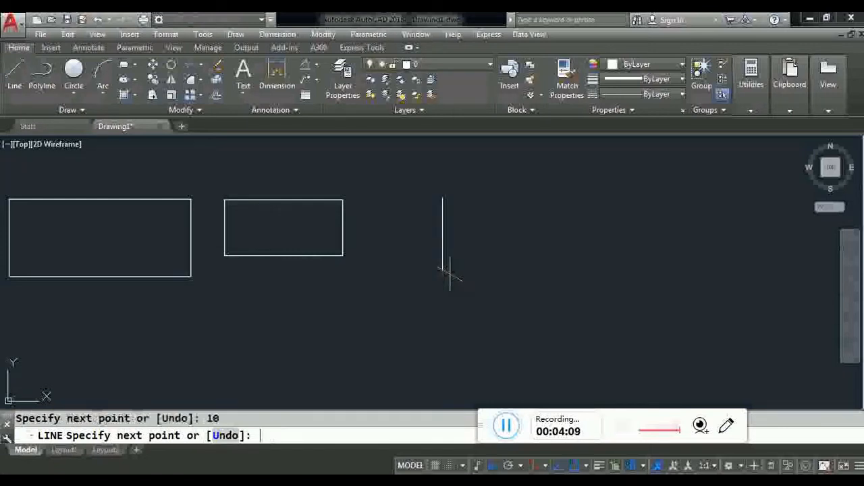
Step: Complete the left isometric face with a 25-unit edge at 330°, a 10-unit edge upward and a closing edge to the start point
scroll(472, 304, "down", 2)
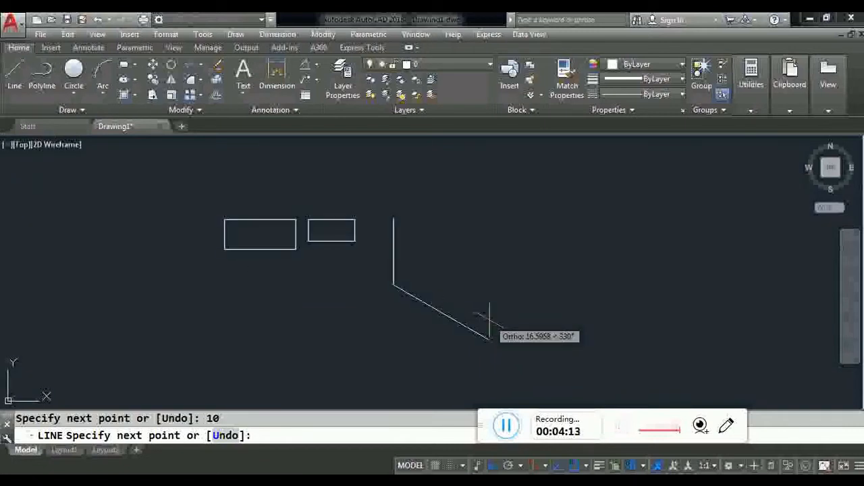
type("25")
key("Return")
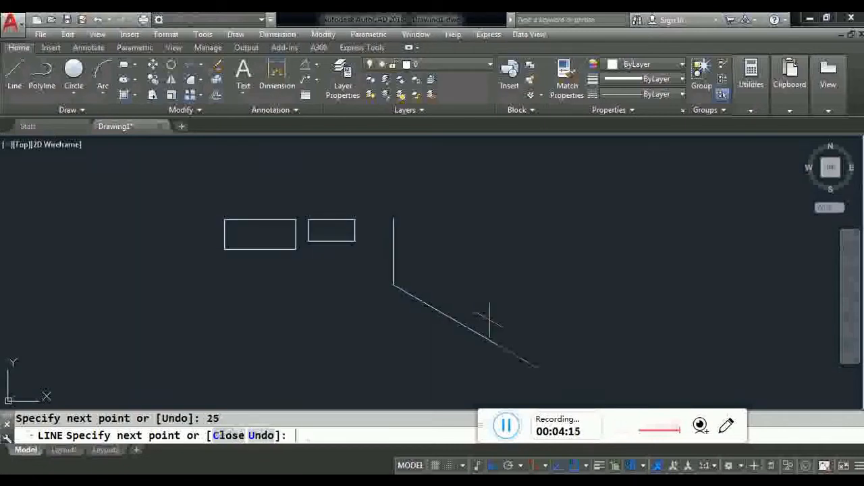
type("1")
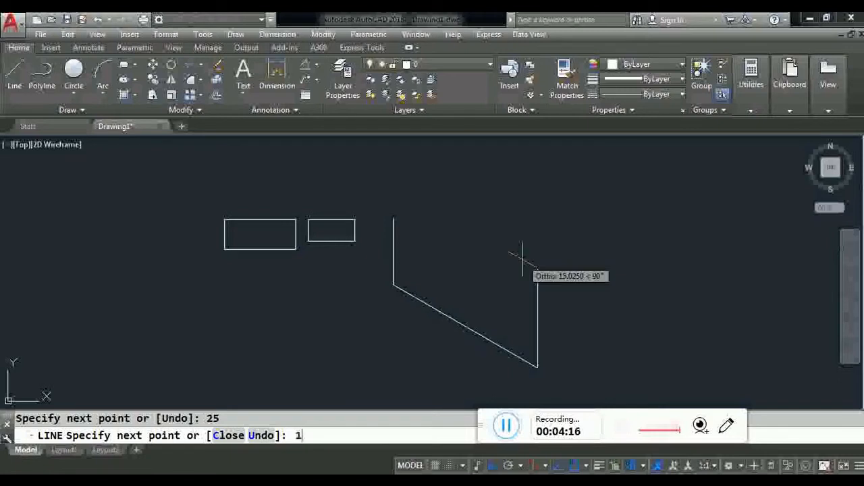
type("0")
key("Return")
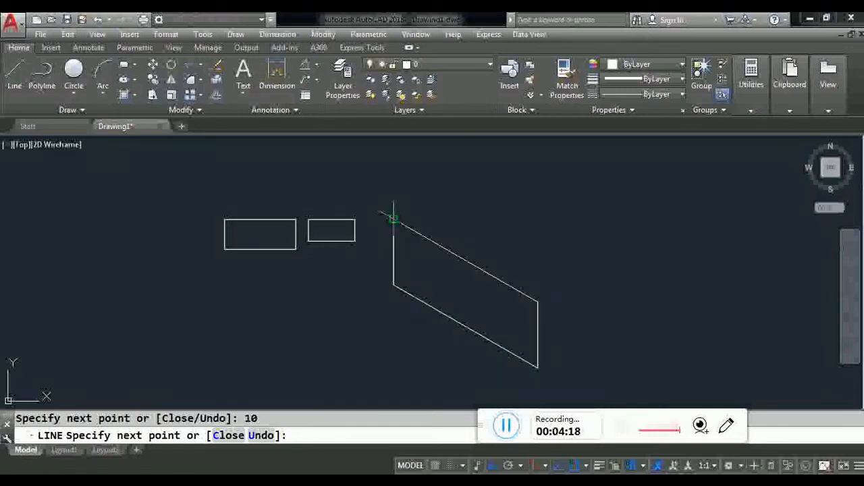
right_click(419, 193)
left_click(432, 203)
scroll(405, 209, "down", 3)
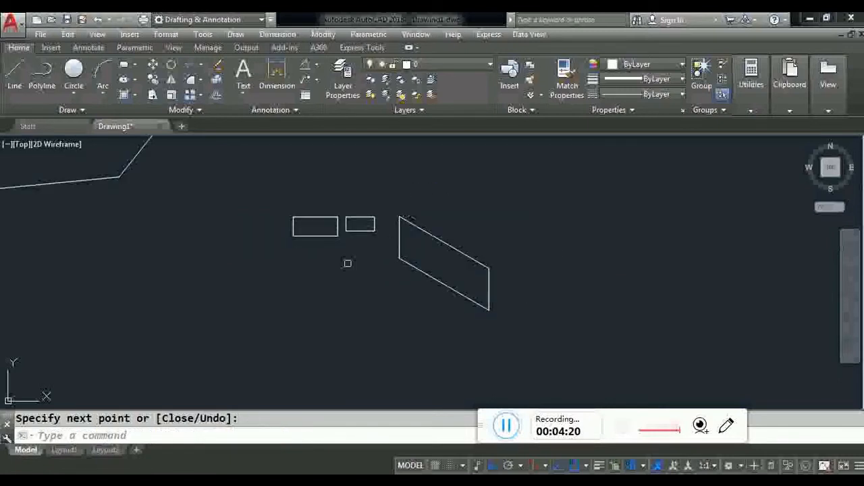
Step: Draw a 30-unit line at 30° in the Top isoplane from the left face's lowest corner, and switch to the Right isoplane
middle_click_drag(347, 263, 309, 273)
left_click(15, 73)
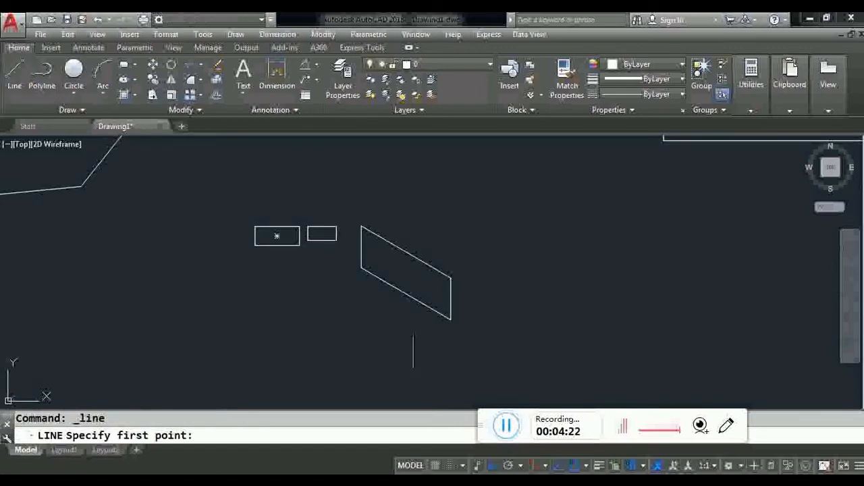
left_click(451, 321)
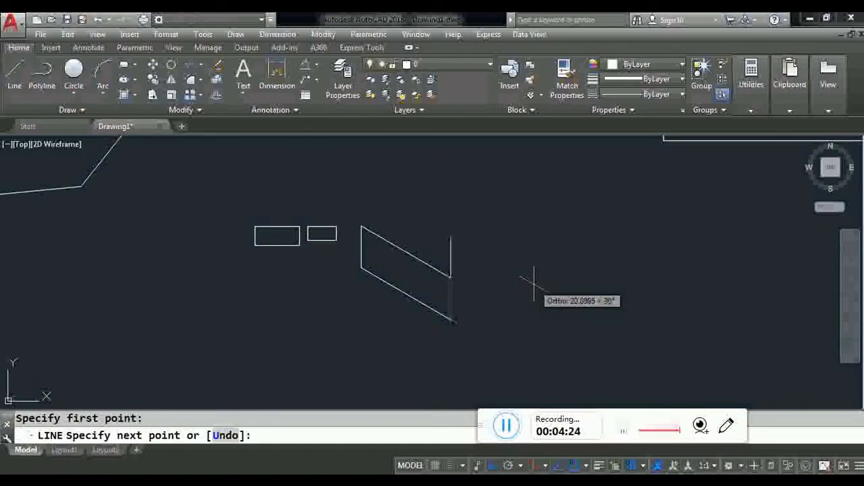
key("F5")
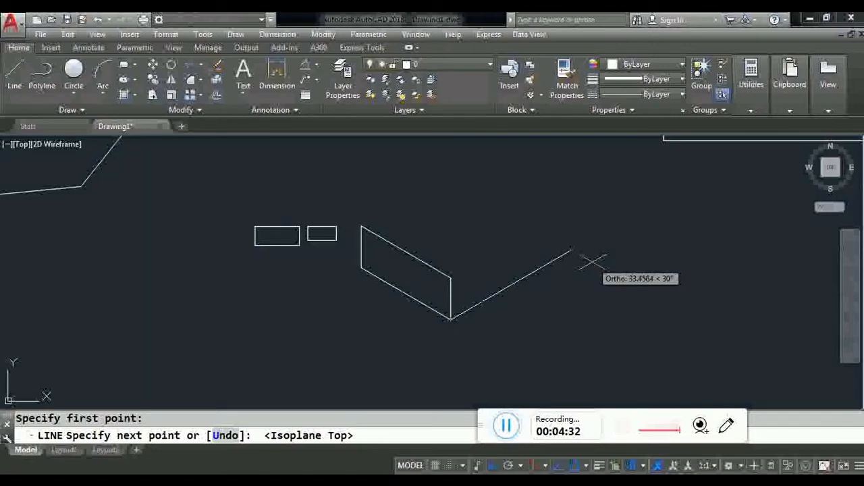
type("30")
key("Return")
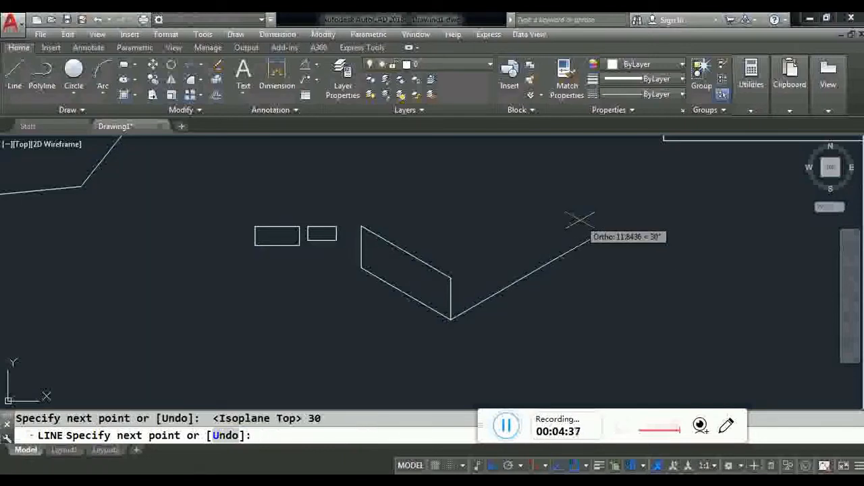
left_click(525, 199)
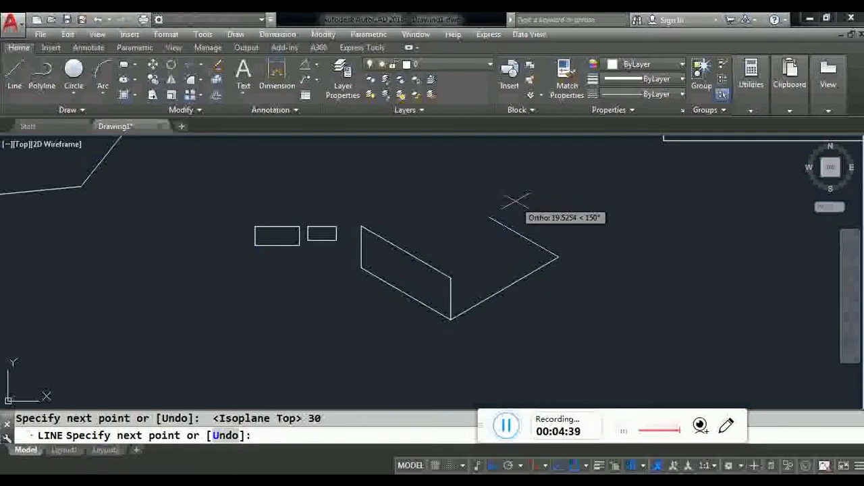
key("F5")
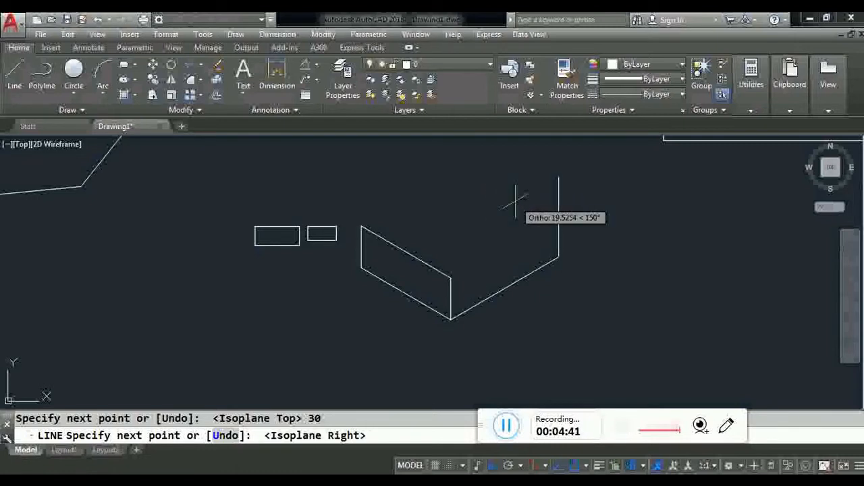
Step: Try vertical segments of 5 and 10 units upward from the end of the 30-unit line, and undo both
type("5")
key("Return")
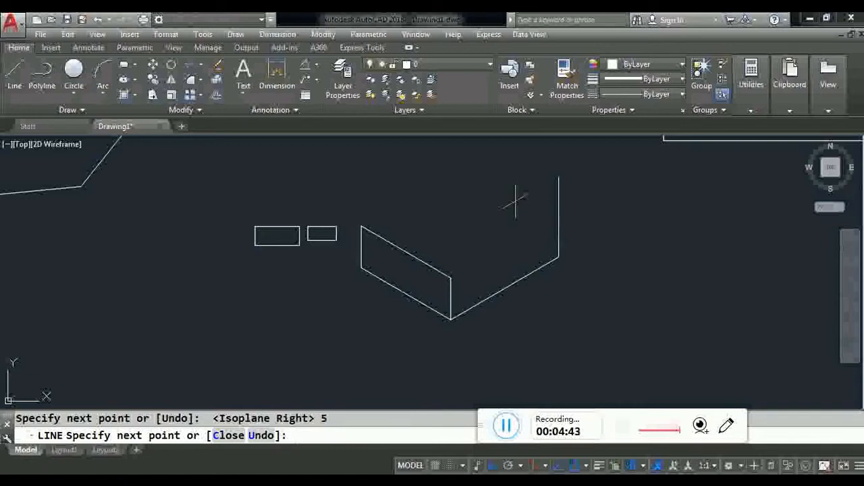
type("1")
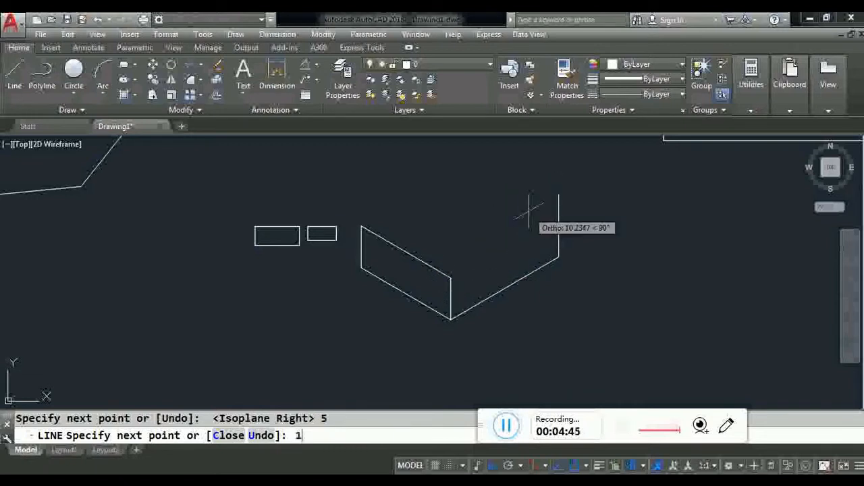
type("0")
key("Return")
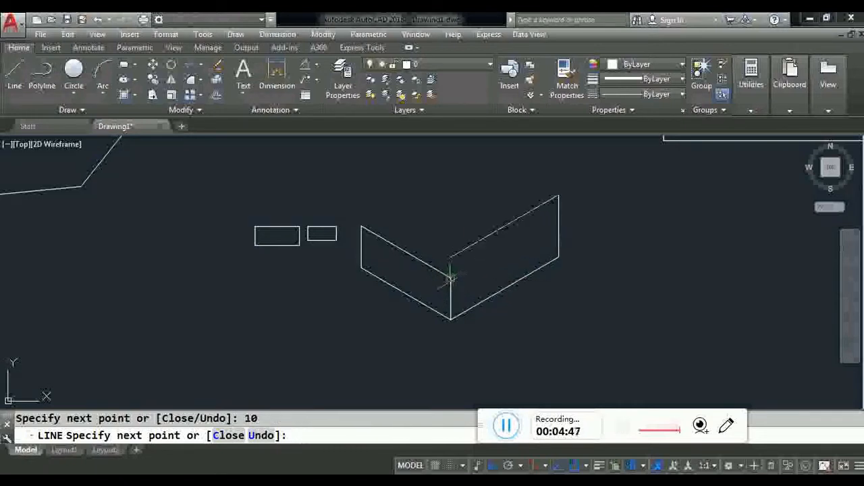
type("u")
key("Return")
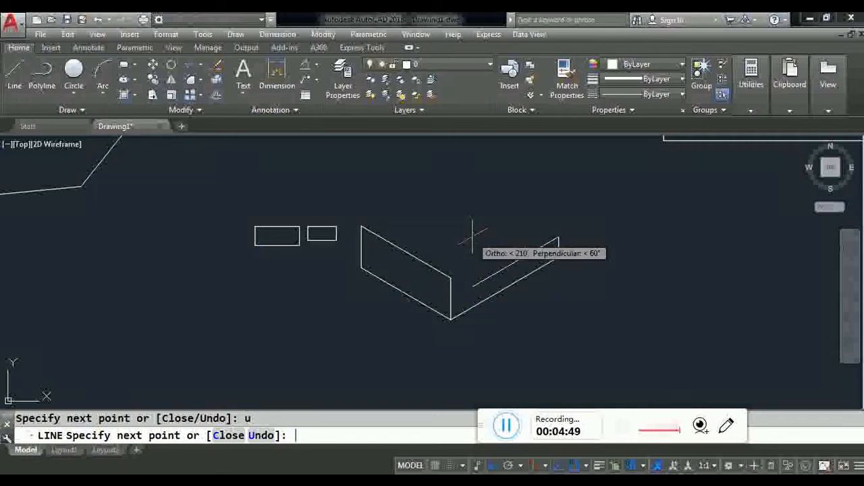
type("u")
key("Return")
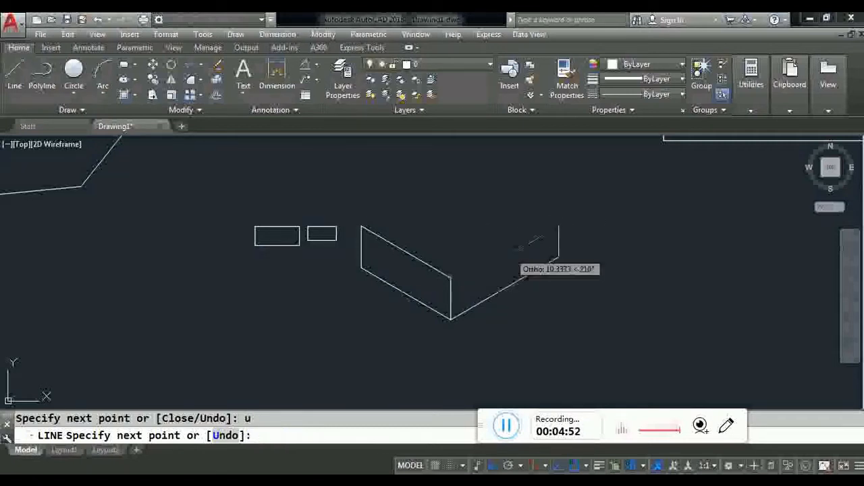
Step: Complete the right isometric face with a vertical edge upward and a sloping edge back to the left face's nearest upper corner
left_click(558, 216)
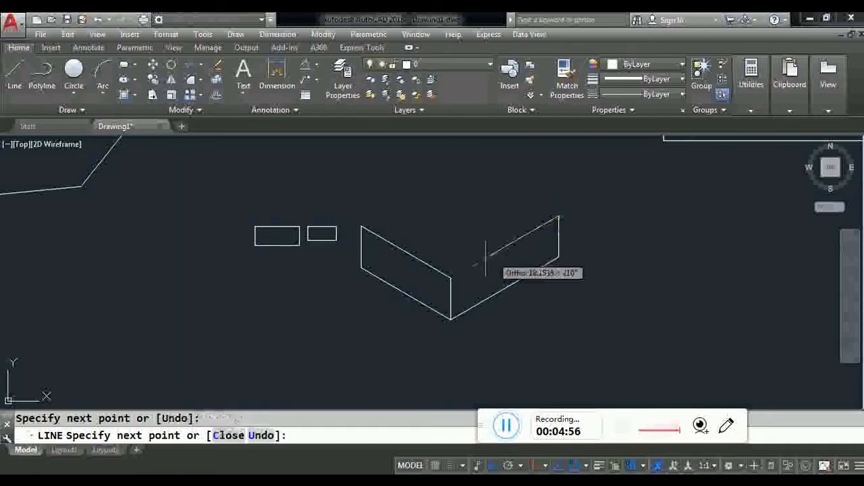
left_click(450, 275)
right_click(457, 227)
left_click(472, 238)
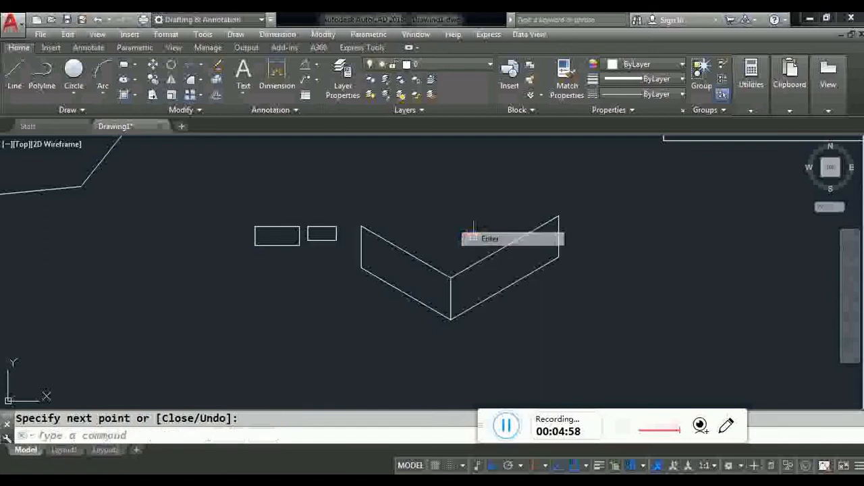
Step: Draw a 30-unit edge at 30° from the left face's far upper corner to begin the top face
left_click(8, 75)
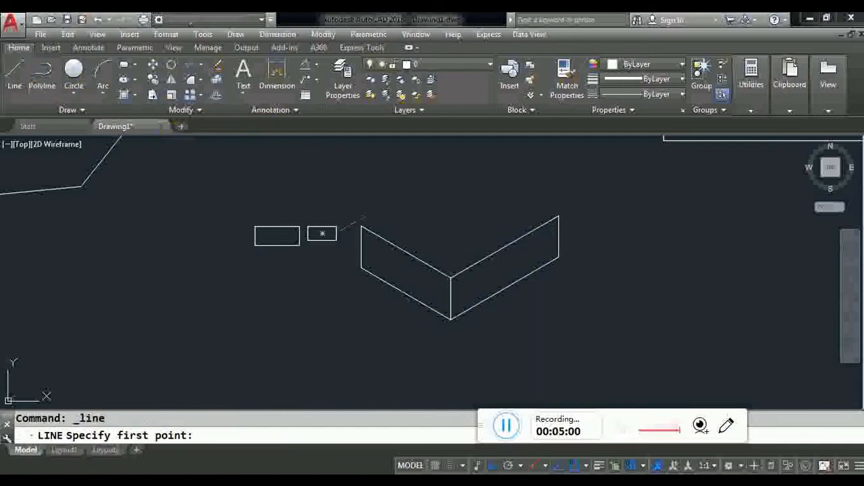
left_click(361, 226)
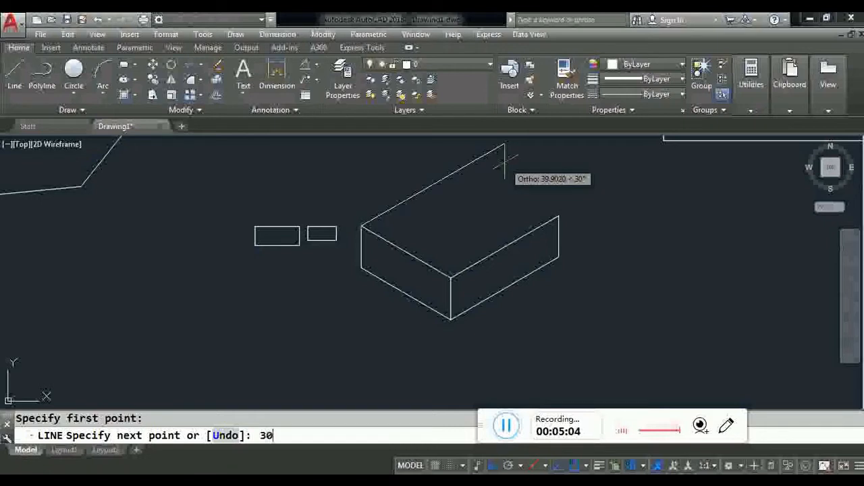
type("30")
key("Return")
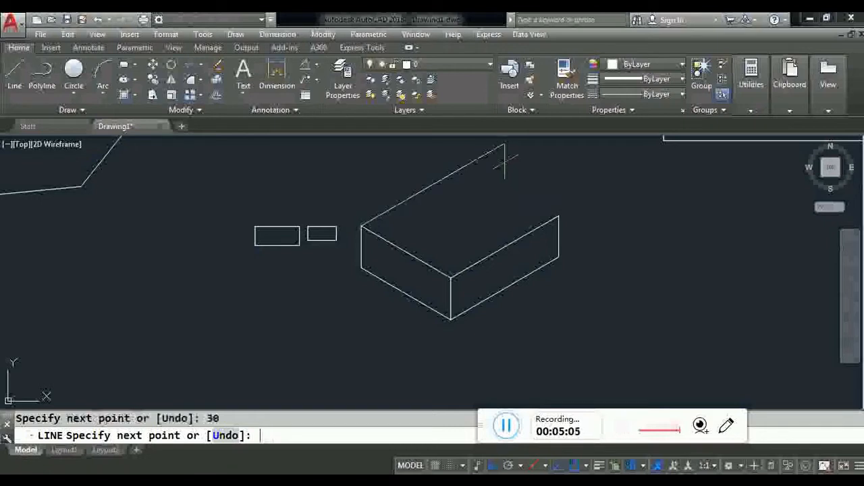
Step: Close the top isometric face with an edge to the right face's far upper corner and end the line
left_click(558, 216)
right_click(620, 187)
left_click(641, 194)
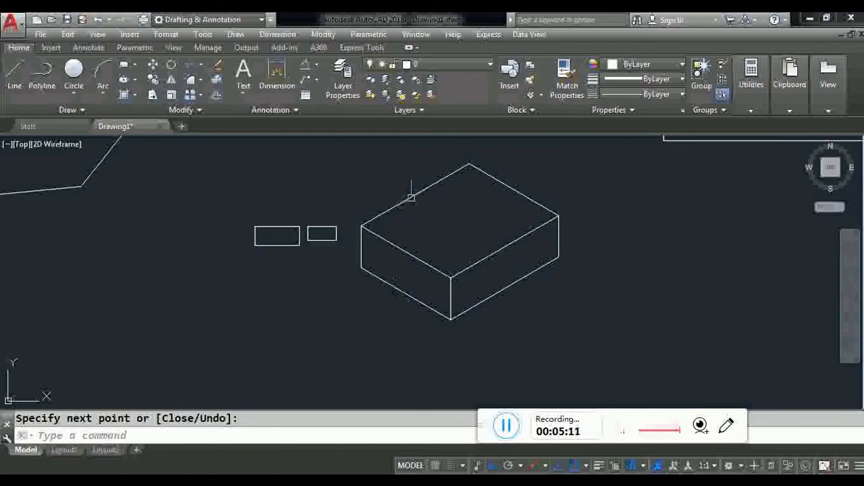
Step: Erase the isometric box together with the two small rectangles beside it
scroll(432, 229, "down", 2)
left_click(516, 291)
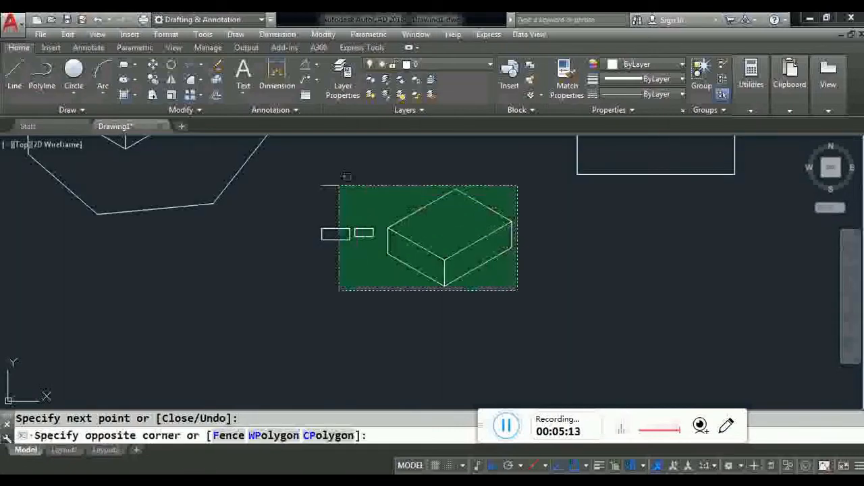
left_click(320, 177)
right_click(322, 181)
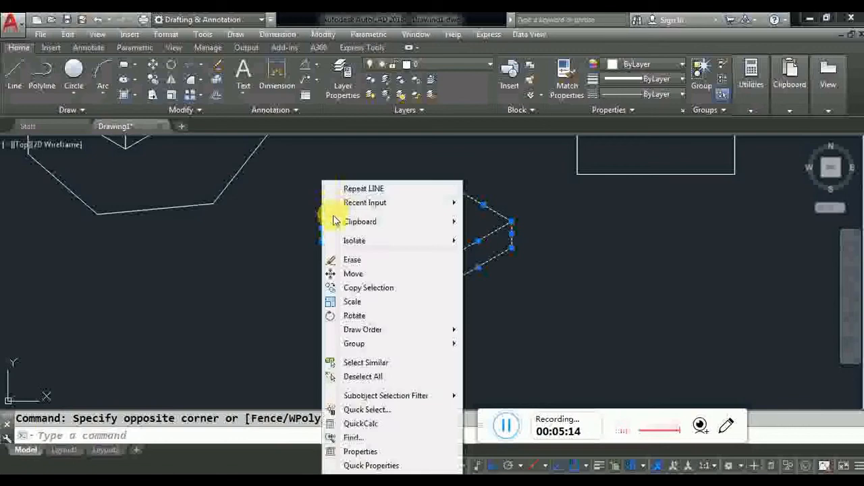
left_click(352, 260)
Step: Erase all remaining shapes so the model space is empty
scroll(415, 304, "down", 4)
left_click(537, 312)
left_click(241, 178)
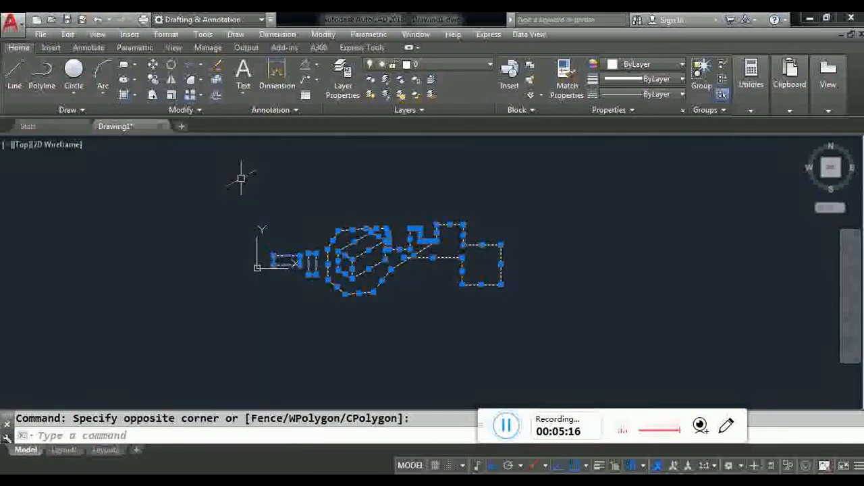
right_click(243, 179)
left_click(270, 257)
scroll(397, 286, "up", 4)
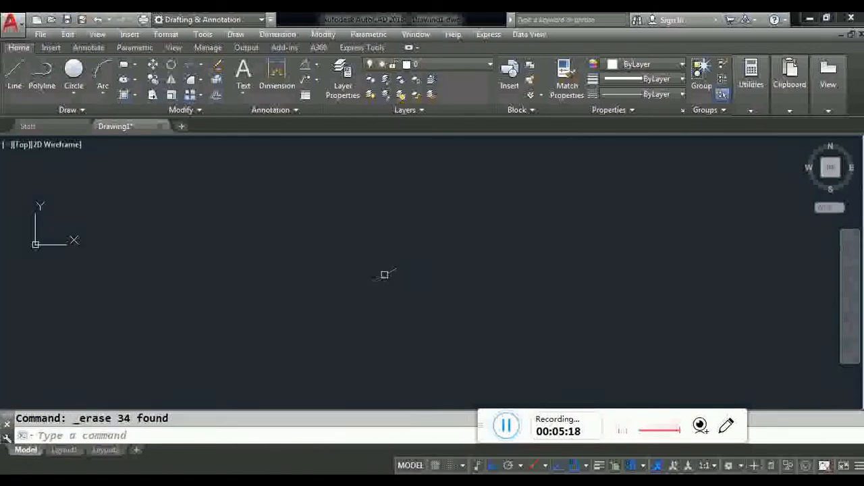
middle_click_drag(292, 216, 348, 279)
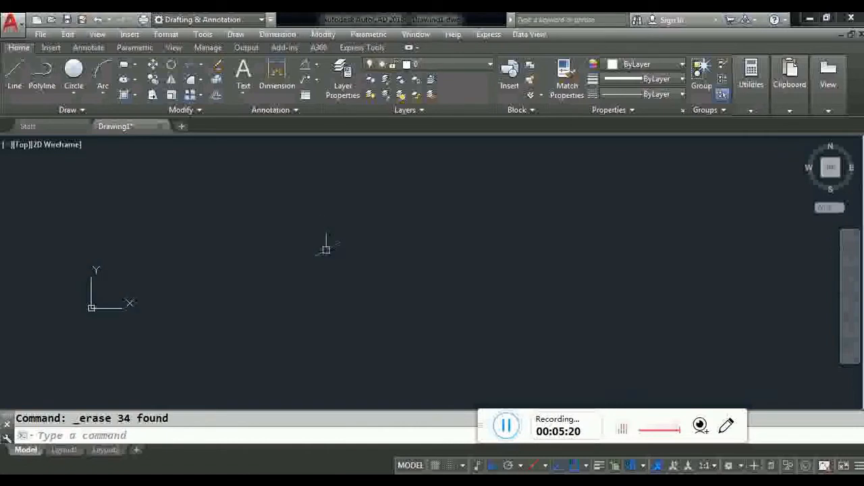
Step: Turn off isometric drafting and turn on the grid display
left_click(493, 465)
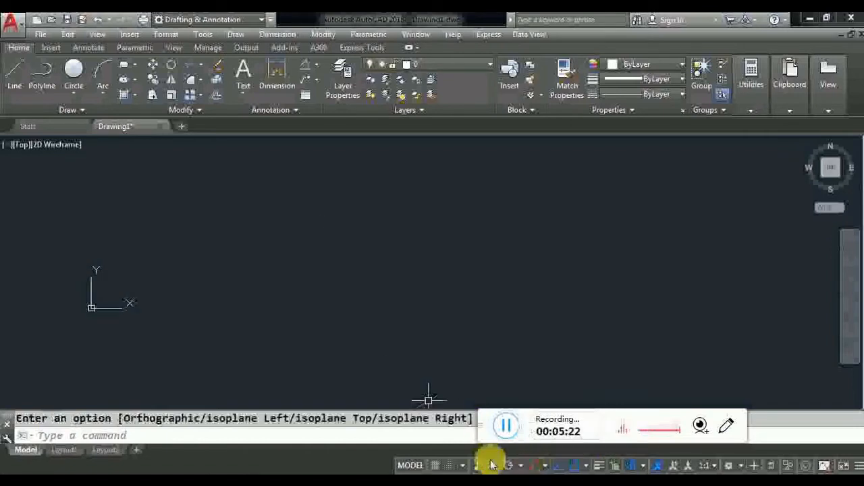
left_click_drag(488, 439, 500, 419)
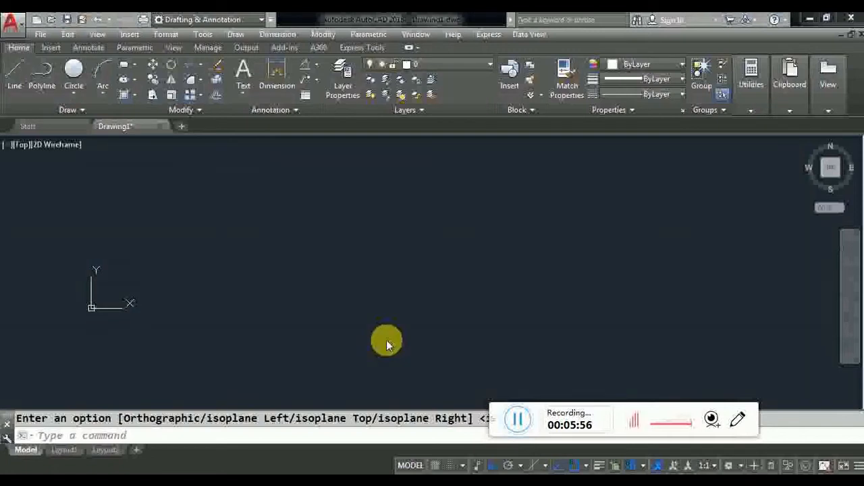
left_click(436, 466)
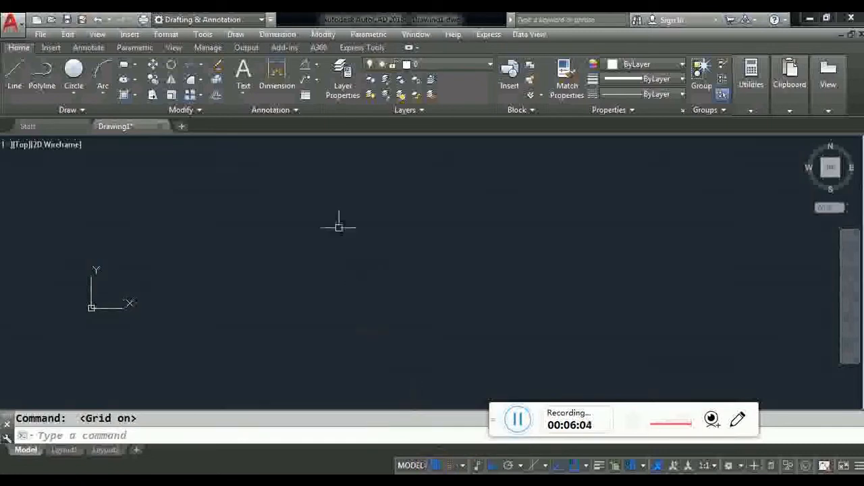
scroll(349, 208, "up", 2)
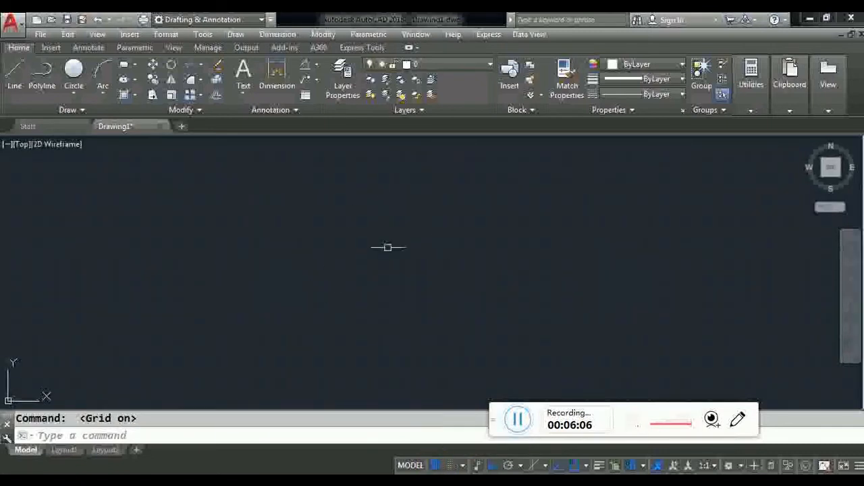
Step: Open the grid settings to review the grid style, spacing and behavior options, and close them with OK
right_click(438, 464)
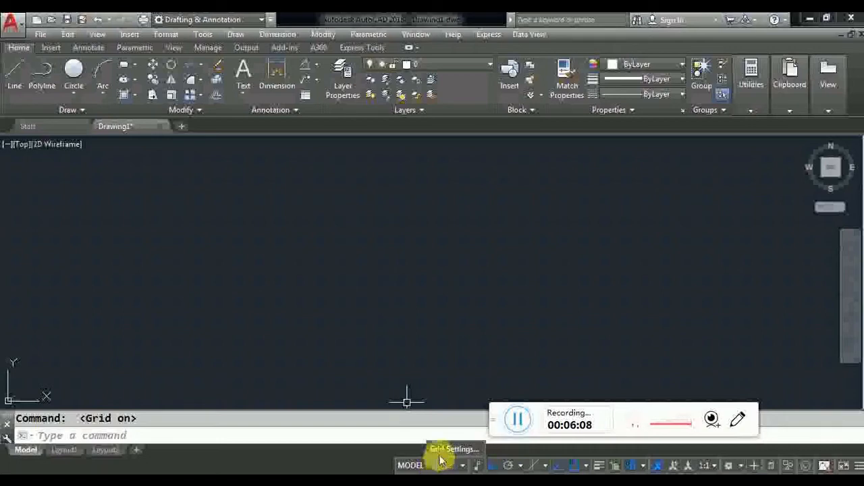
left_click(446, 449)
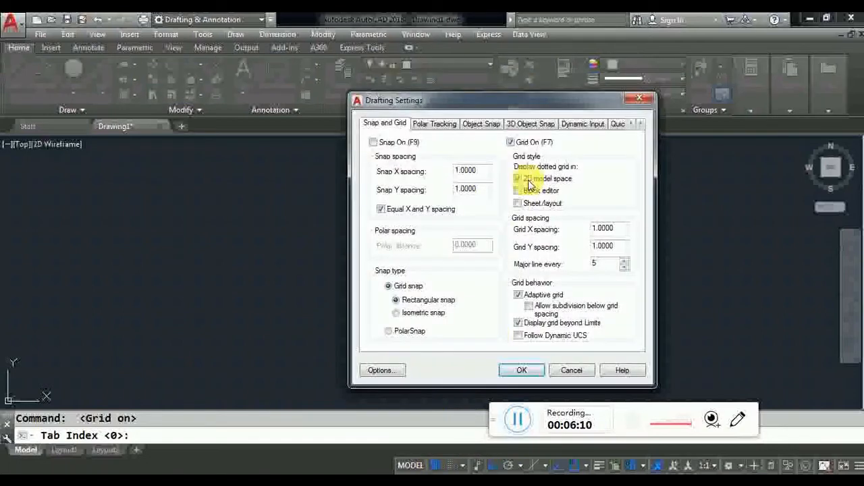
left_click(521, 370)
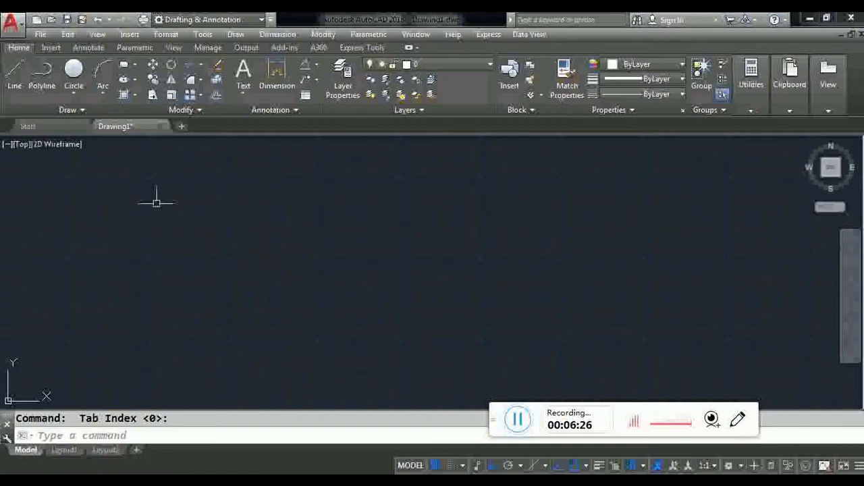
Step: Start a line in the empty drawing area and toggle Ortho mode off and back on before placing its second point
left_click(14, 72)
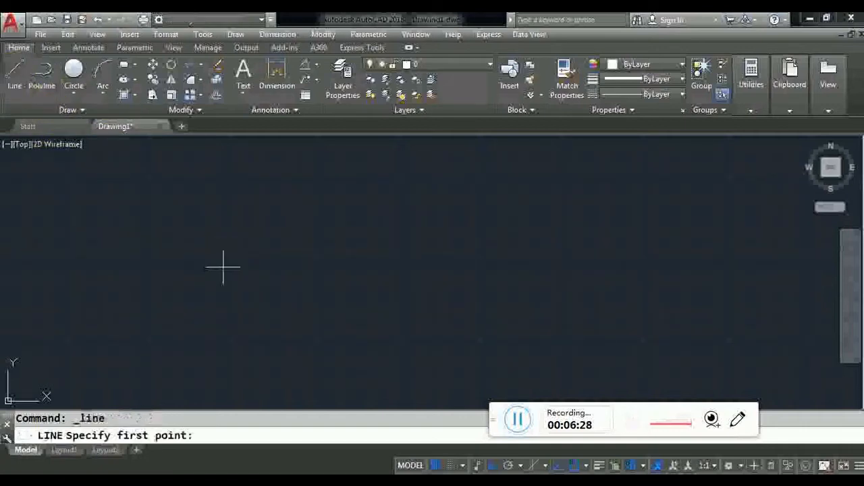
left_click(223, 268)
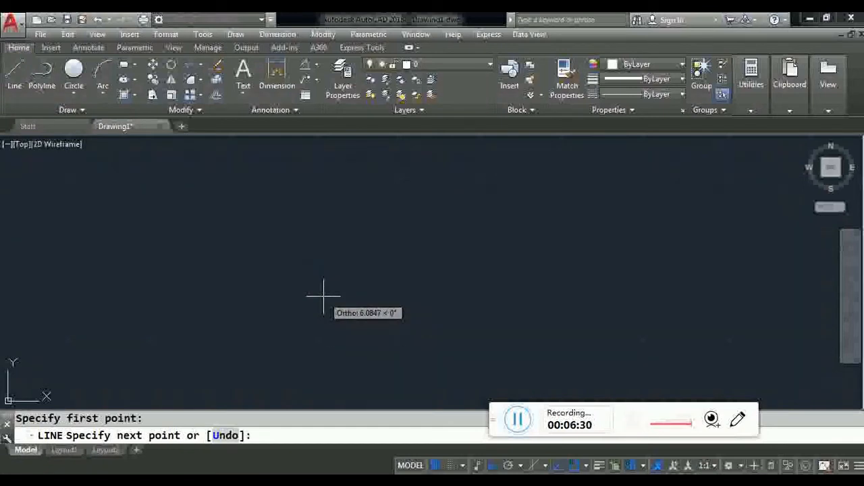
key("F8")
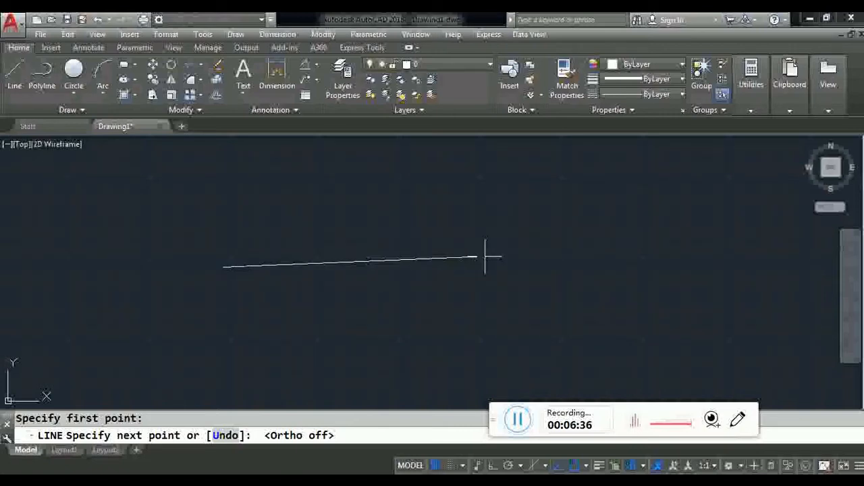
key("F8")
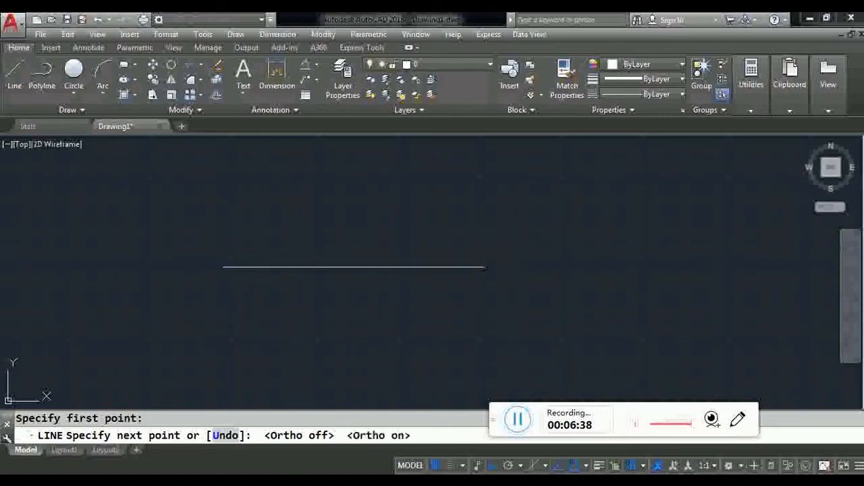
Step: With Ortho on, draw six stepped segments running right, down, right, up, right and up
left_click(362, 267)
left_click(362, 344)
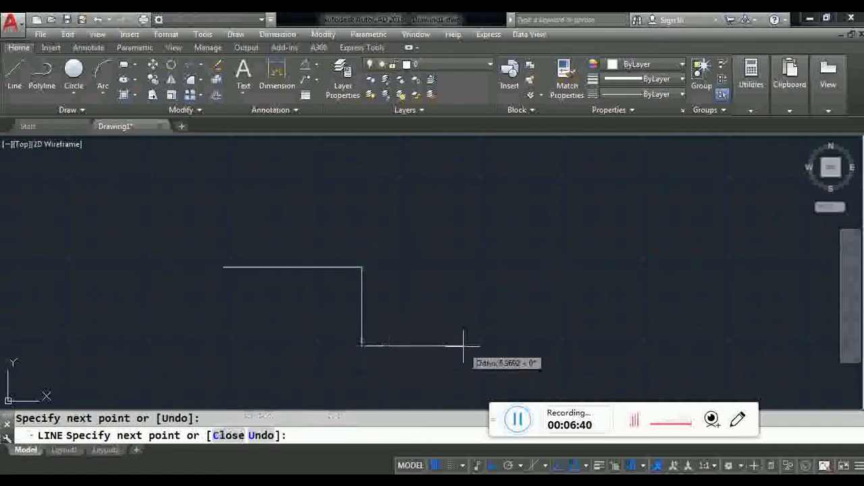
left_click(463, 345)
left_click(463, 279)
left_click(553, 278)
left_click(554, 213)
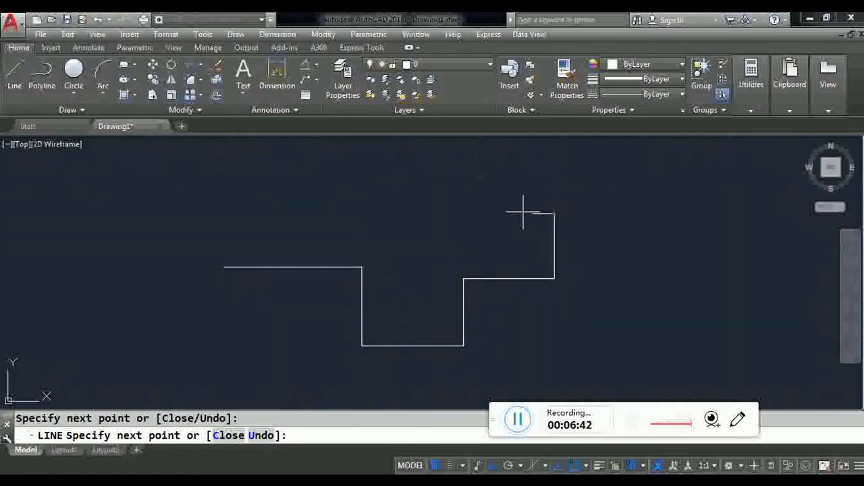
Step: Continue the orthogonal outline back leftward with seven segments going left, up, left, down, left, up and left
left_click(466, 211)
left_click(467, 165)
left_click(407, 165)
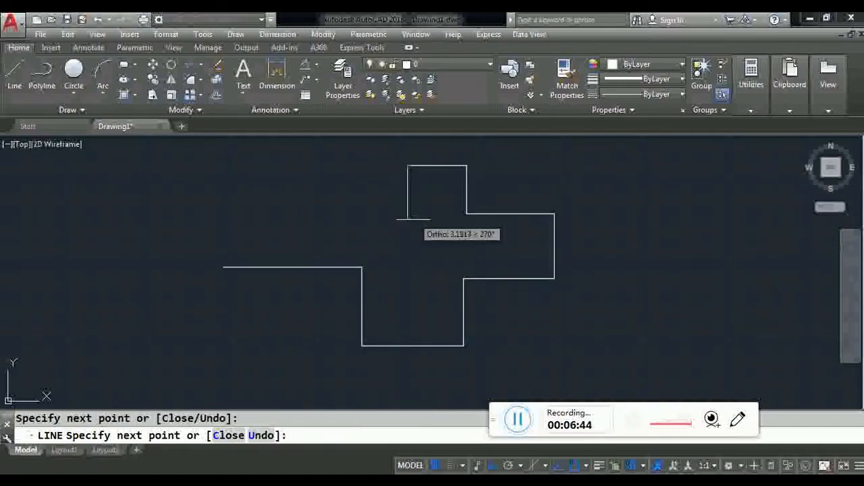
left_click(407, 219)
left_click(338, 219)
left_click(338, 173)
left_click(289, 172)
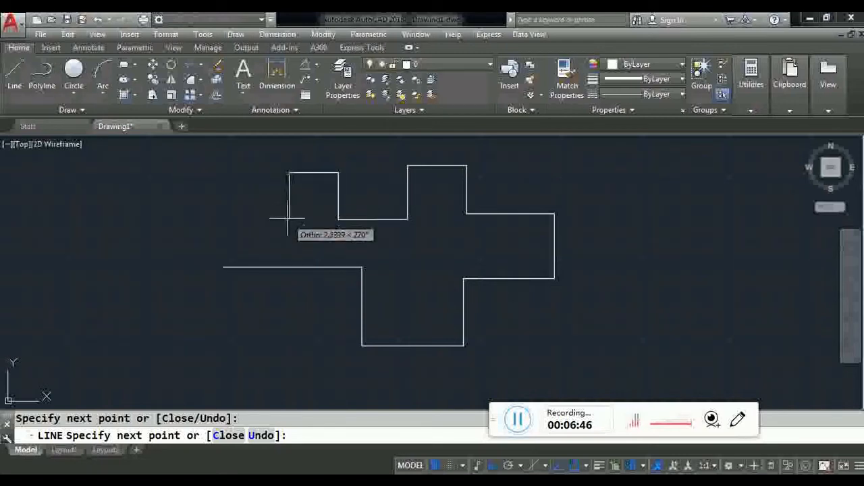
Step: Extend the outline with orthogonal segments down, left, up, left, down and left, and turn Ortho mode off
left_click(289, 218)
left_click(232, 218)
left_click(231, 167)
left_click(185, 168)
left_click(185, 219)
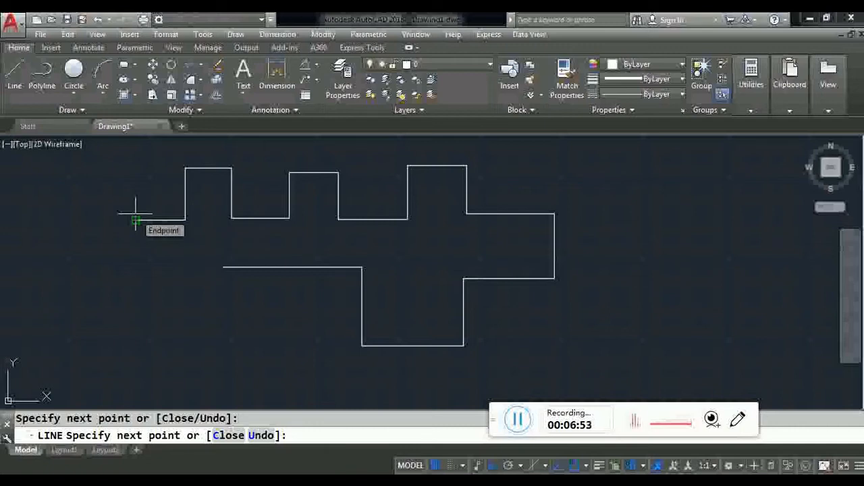
key("F8")
left_click(136, 219)
Step: Close the outline with seven free-angle zigzag segments leading back to its starting endpoint, and end the line
left_click(97, 284)
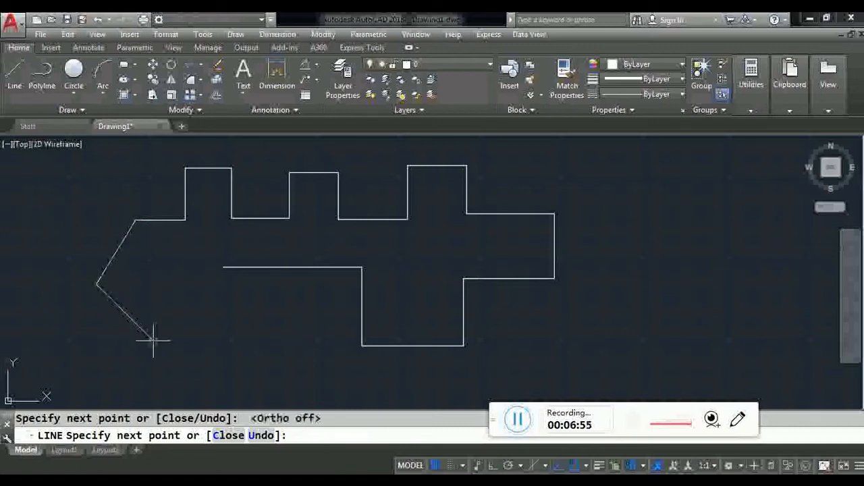
left_click(153, 341)
left_click(163, 296)
left_click(203, 332)
left_click(216, 298)
left_click(264, 315)
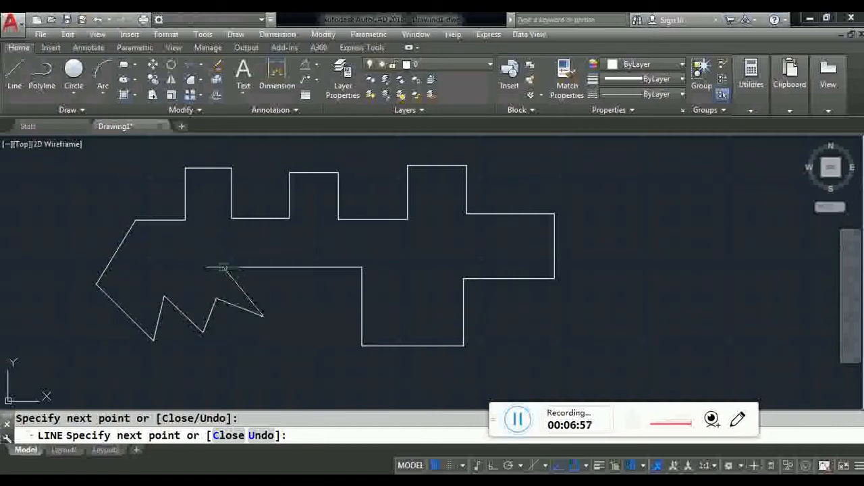
left_click(223, 268)
right_click(237, 251)
left_click(255, 252)
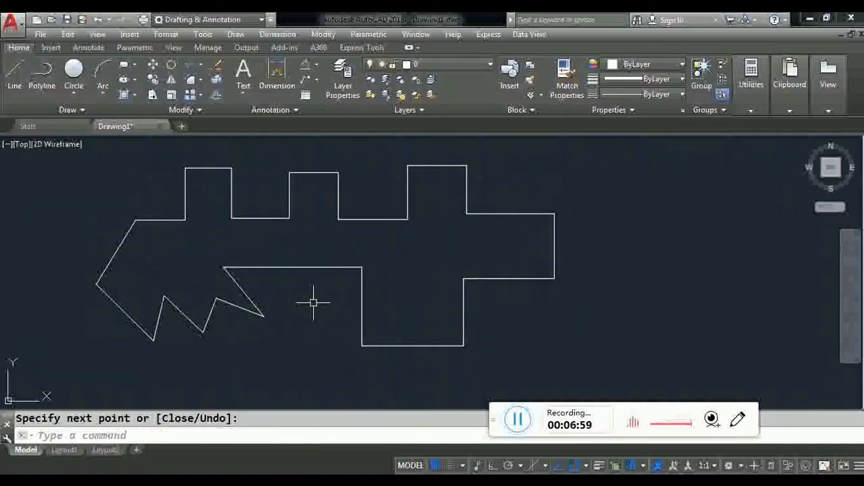
Step: Erase the whole stepped and zigzag outline
middle_click_drag(312, 302, 230, 295)
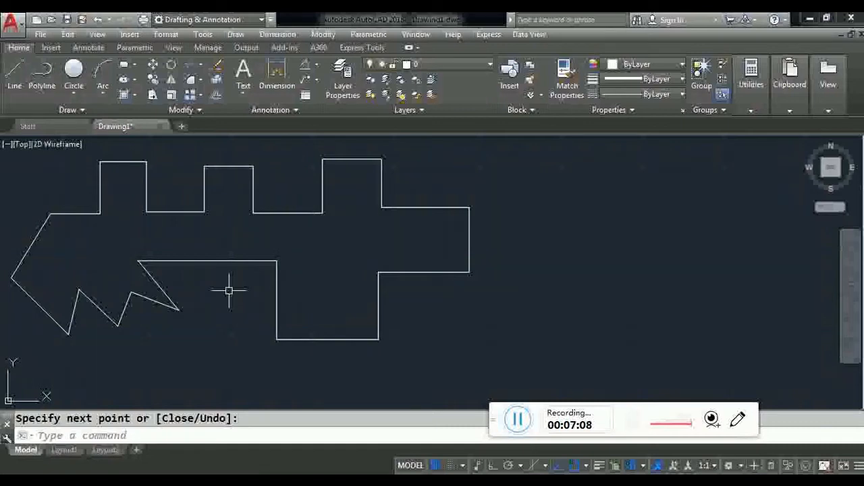
scroll(229, 290, "down", 2)
left_click(403, 339)
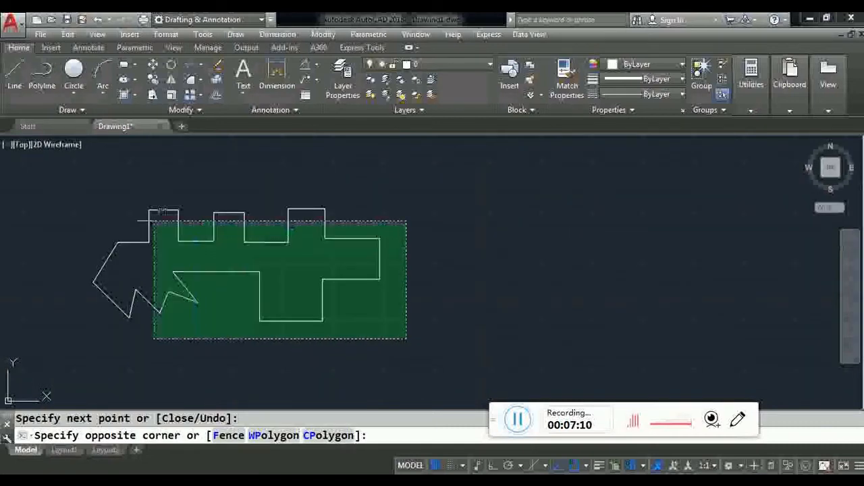
left_click(86, 189)
right_click(87, 183)
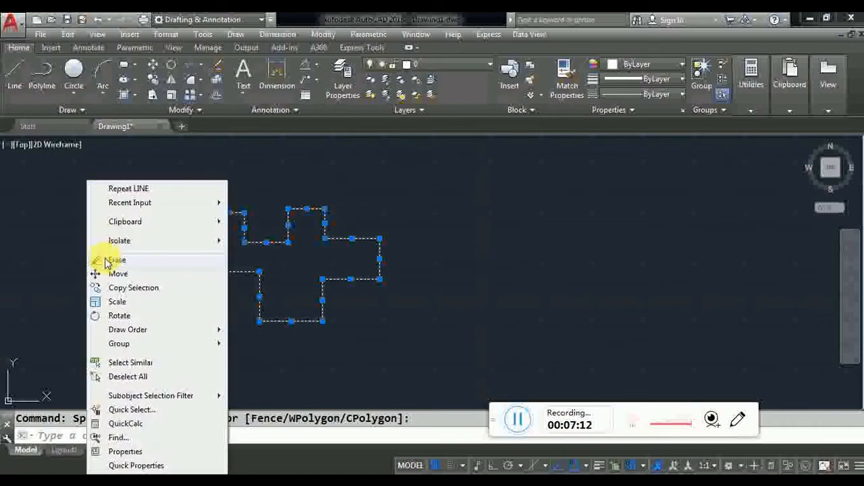
left_click(106, 262)
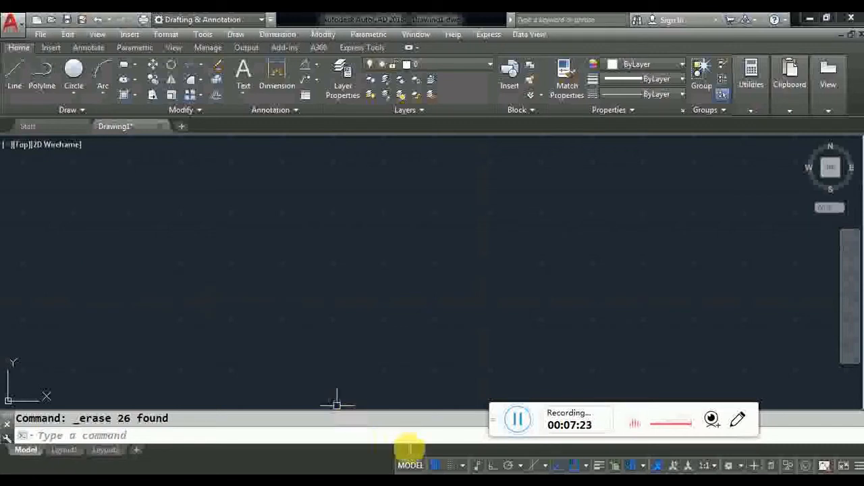
Step: Turn on Snap mode, try a line with the cursor snapping to the grid, and end the command without placing a segment
left_click(449, 465)
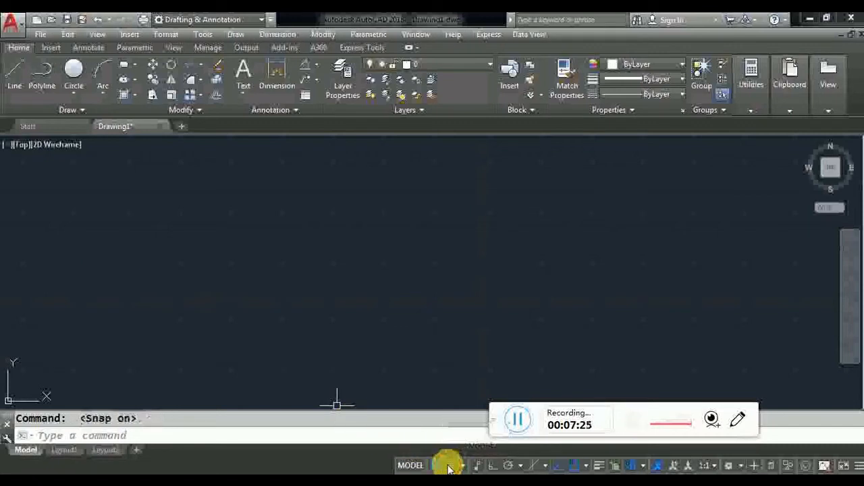
left_click(15, 75)
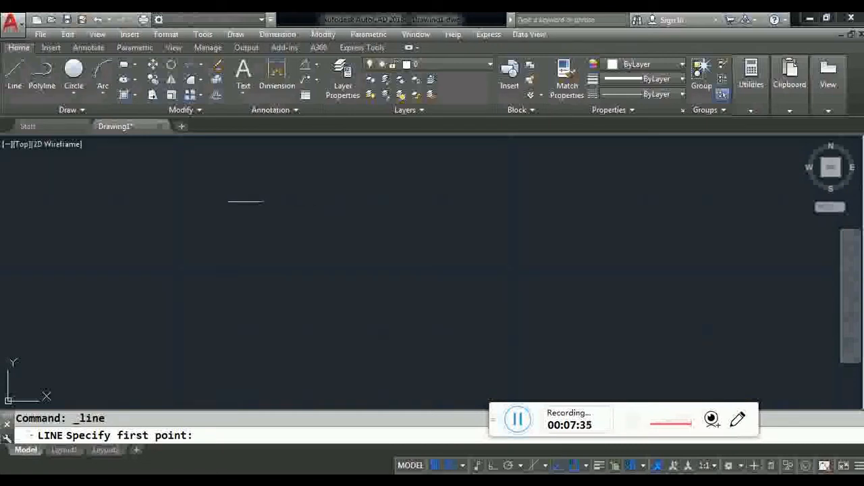
key("Return")
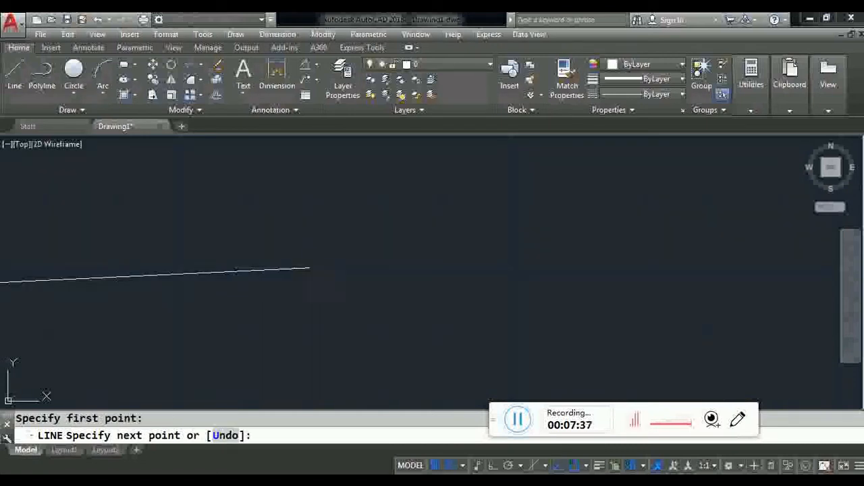
scroll(277, 256, "down", 4)
right_click(211, 250)
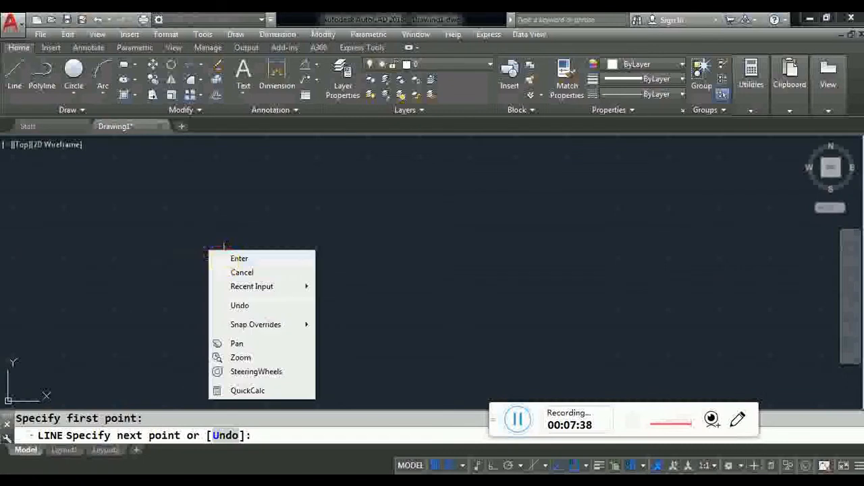
left_click(230, 256)
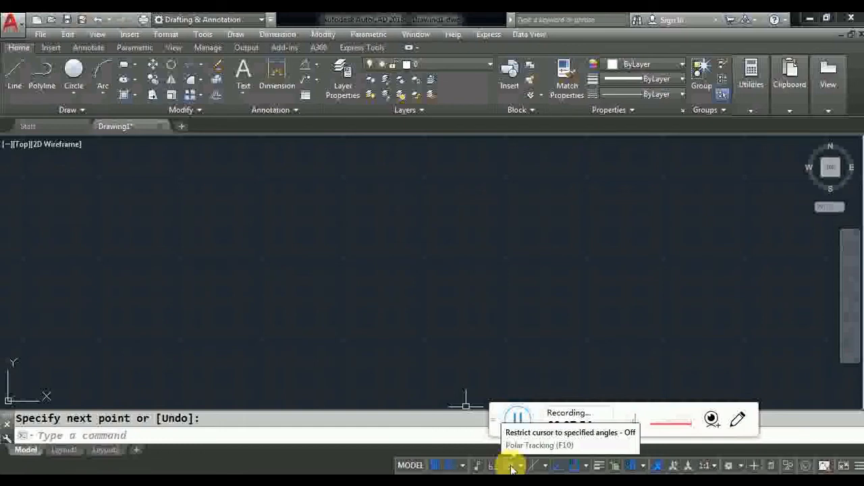
Step: Start a line in the empty drawing area, turn Grid and Snap mode off, and turn Polar Tracking on
left_click(14, 74)
left_click(310, 276)
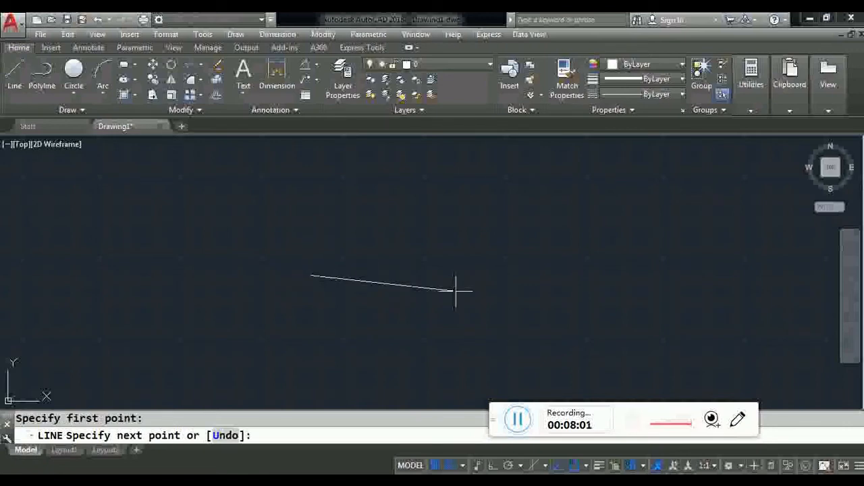
left_click(436, 465)
left_click(450, 463)
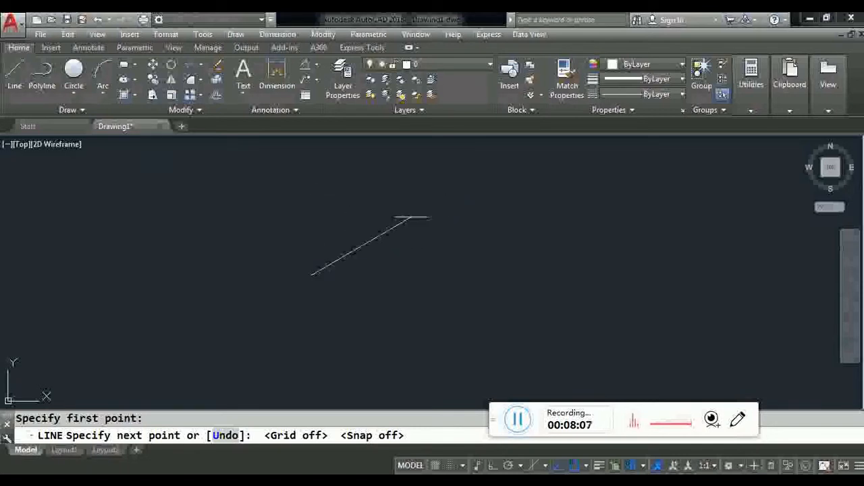
left_click(510, 466)
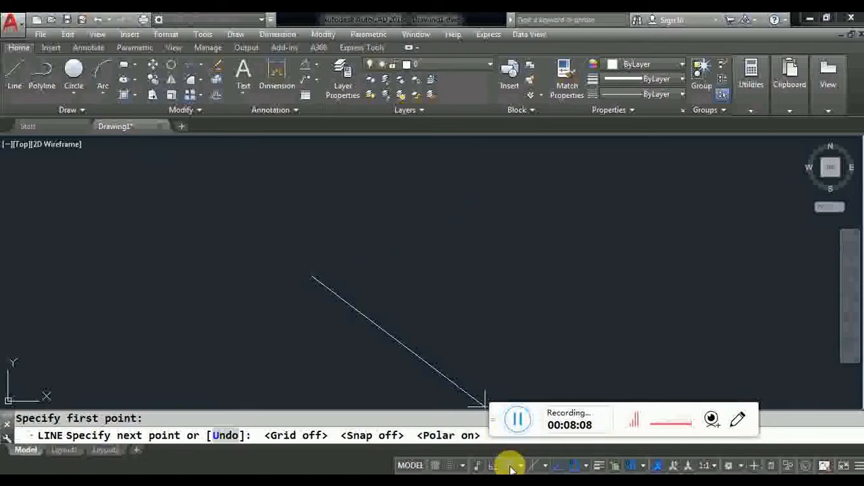
Step: Delete the additional angles 100 and 250 from the polar tracking settings and apply the change
left_click(517, 465)
left_click(517, 448)
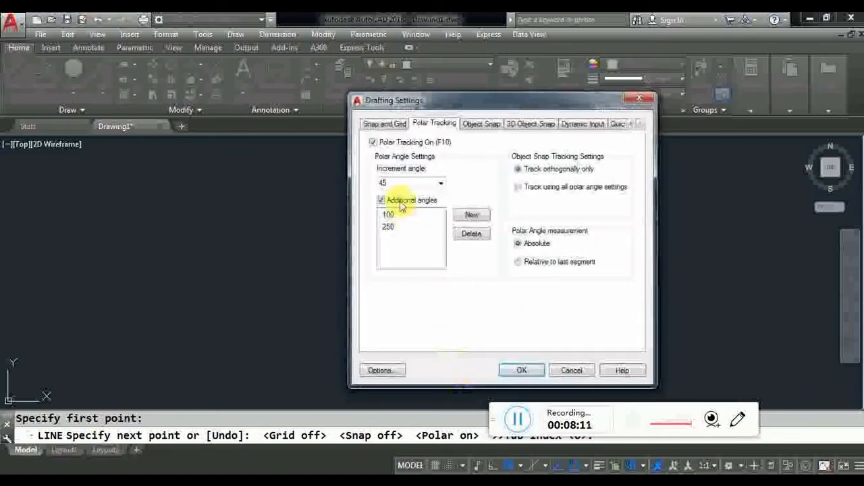
left_click(389, 215)
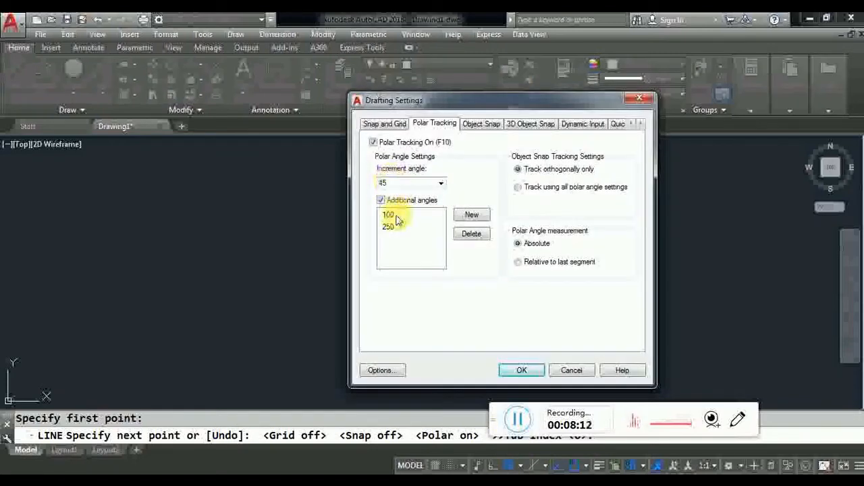
left_click(471, 233)
left_click(387, 213)
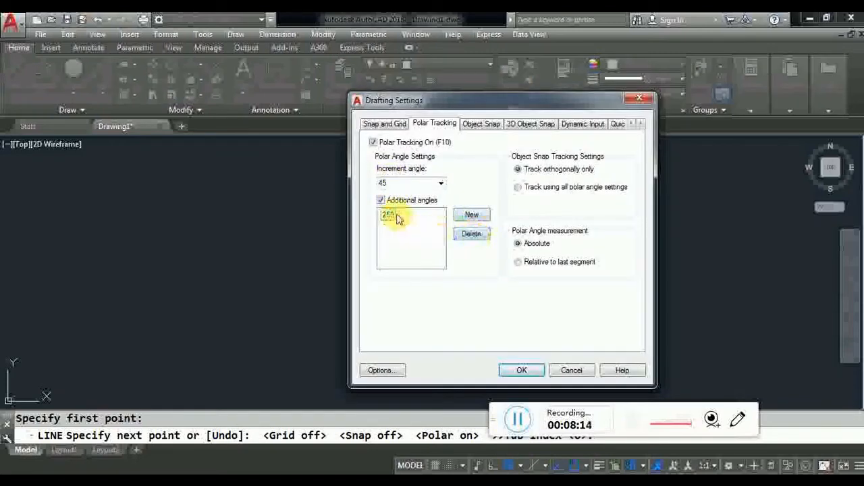
left_click(465, 233)
left_click(513, 370)
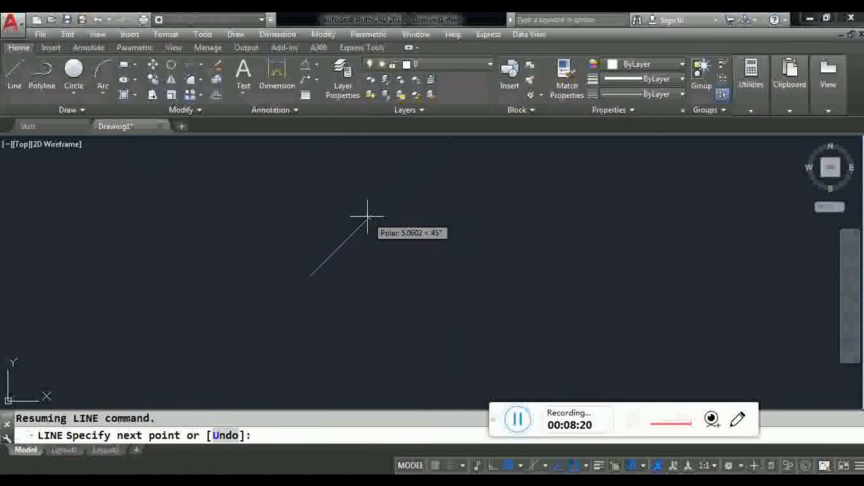
Step: Enable additional angles in the polar tracking settings, and end the line command without placing a segment
left_click(517, 464)
left_click(517, 450)
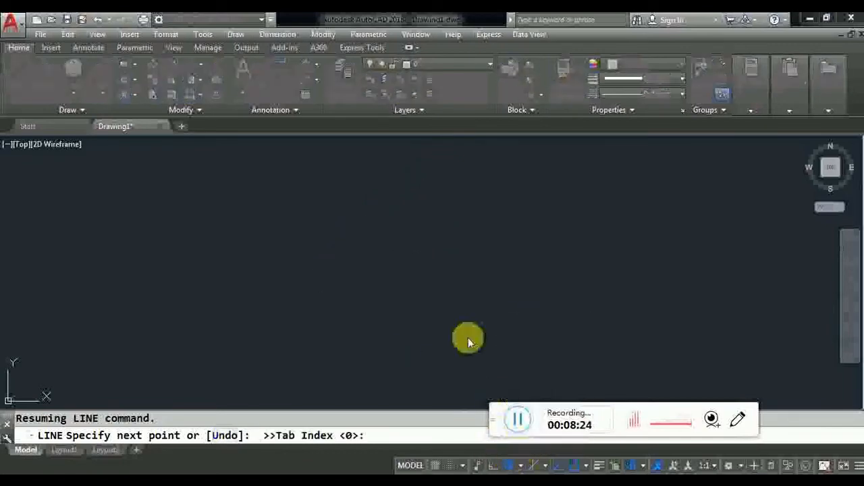
left_click_drag(407, 190, 357, 186)
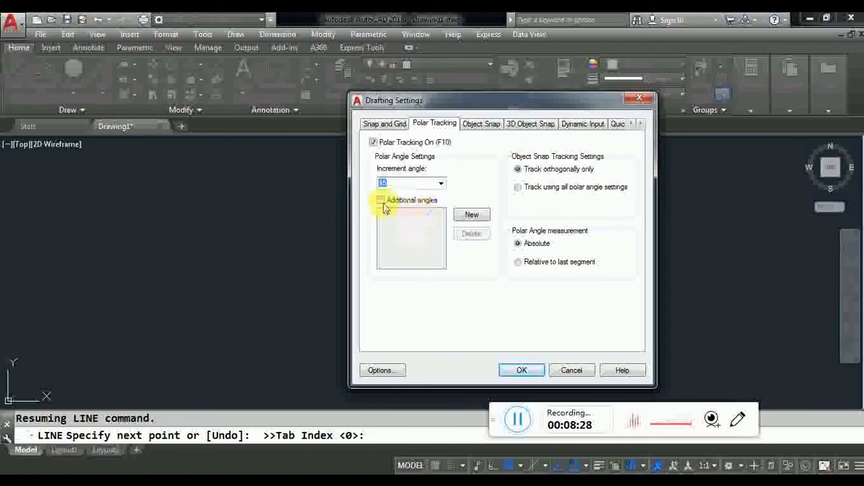
left_click(382, 201)
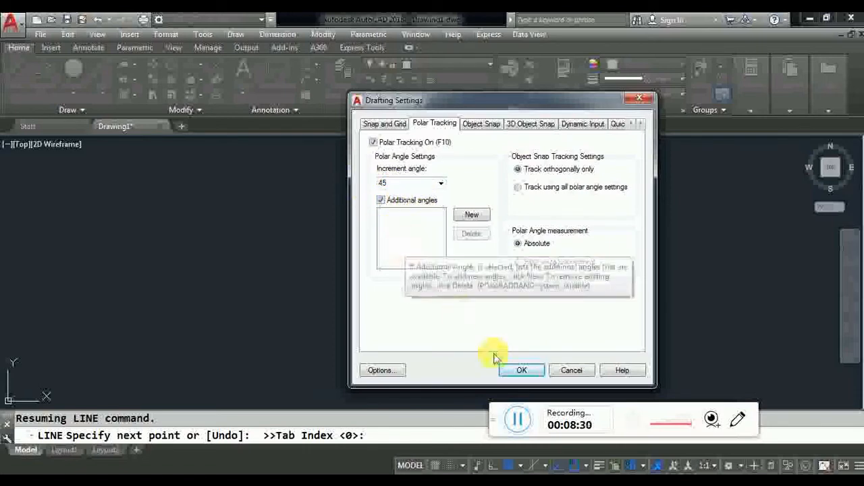
left_click(516, 371)
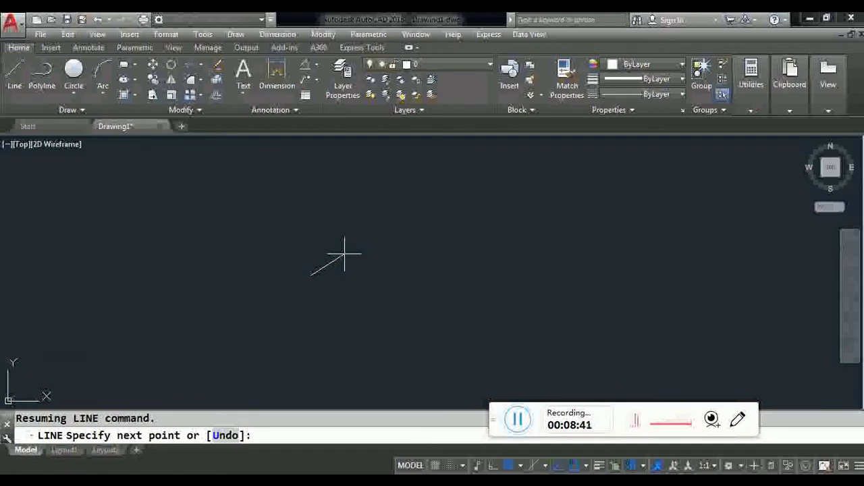
right_click(344, 254)
left_click(359, 263)
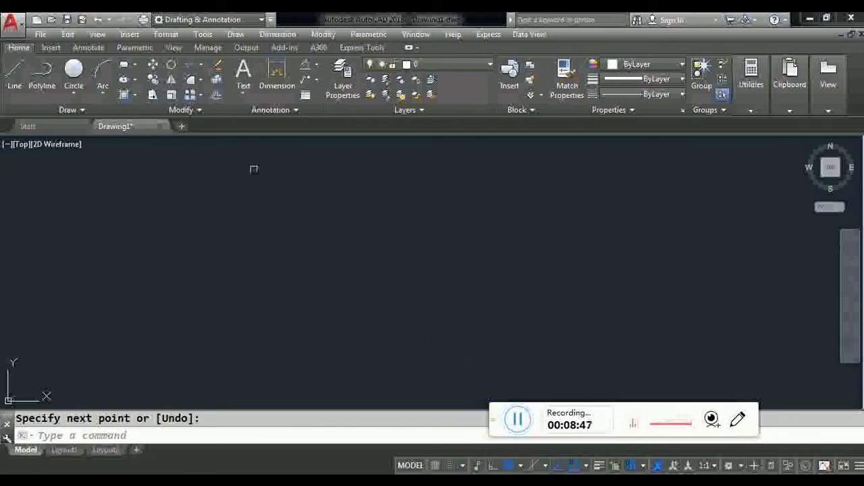
Step: Start a new line and toggle Object Snap Tracking off and on twice, leaving it on
left_click(15, 70)
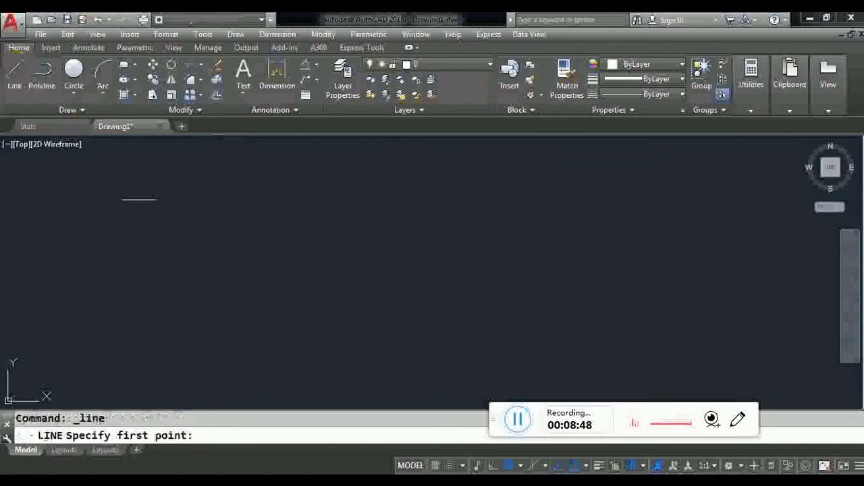
left_click(281, 224)
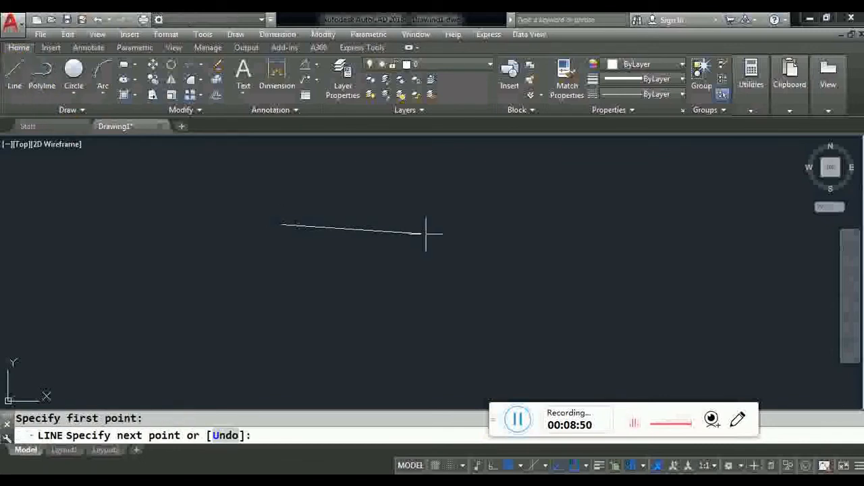
key("F11")
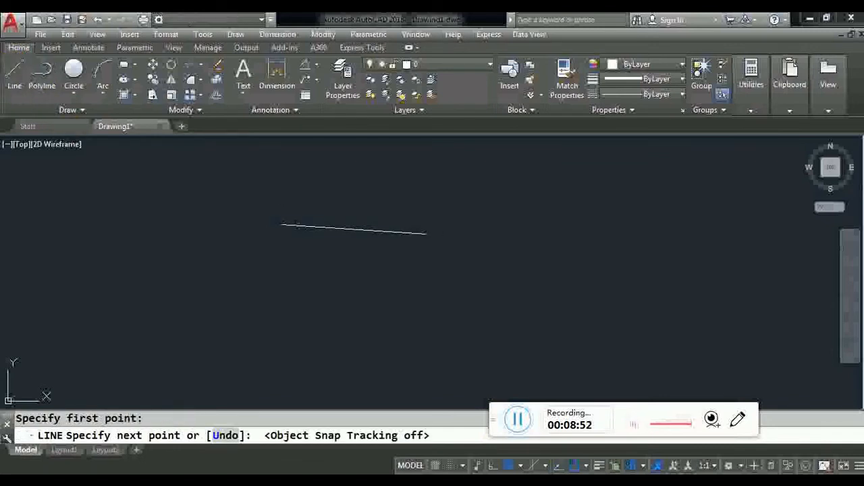
key("F11")
key("F11")
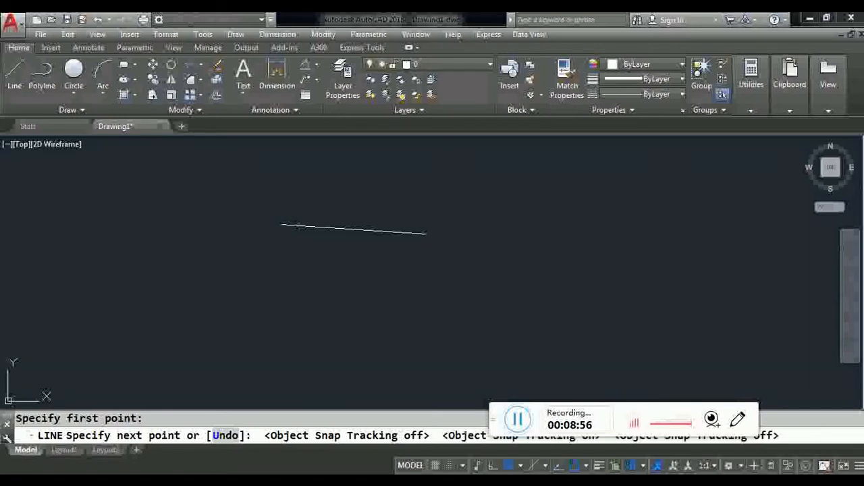
key("F11")
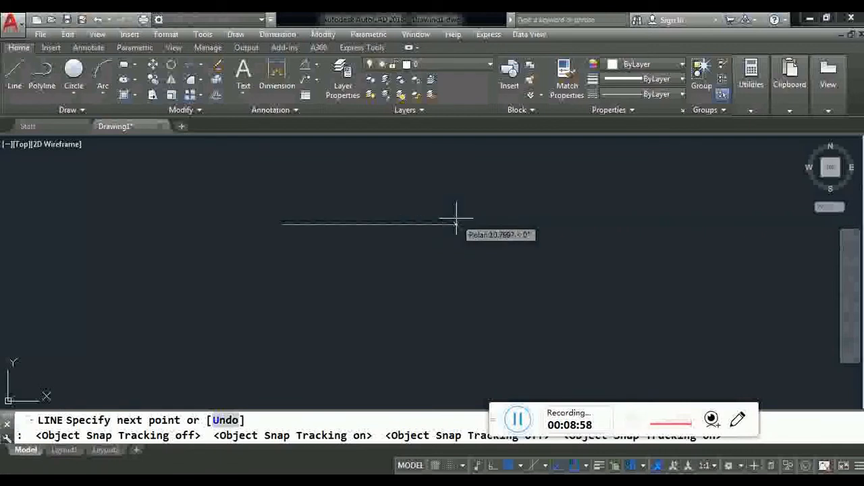
Step: Draw a closed rectangle with four line segments, aligning the corners by tracking, and end the line
left_click(456, 222)
left_click(456, 324)
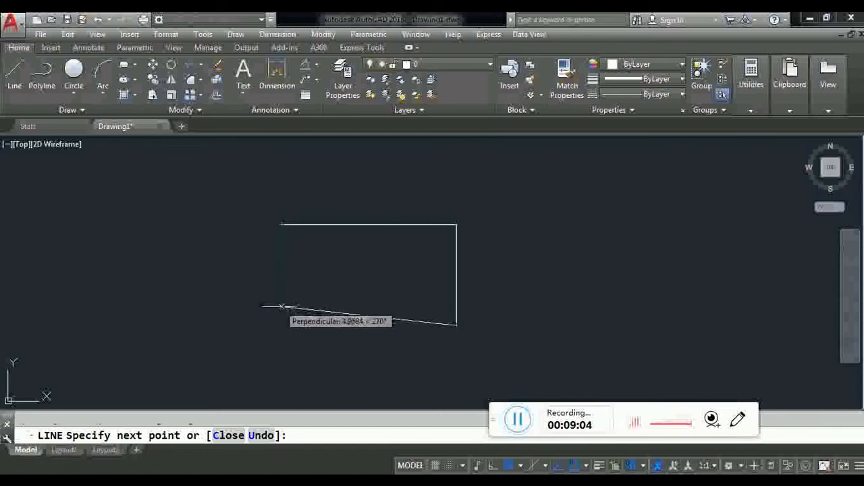
left_click(281, 324)
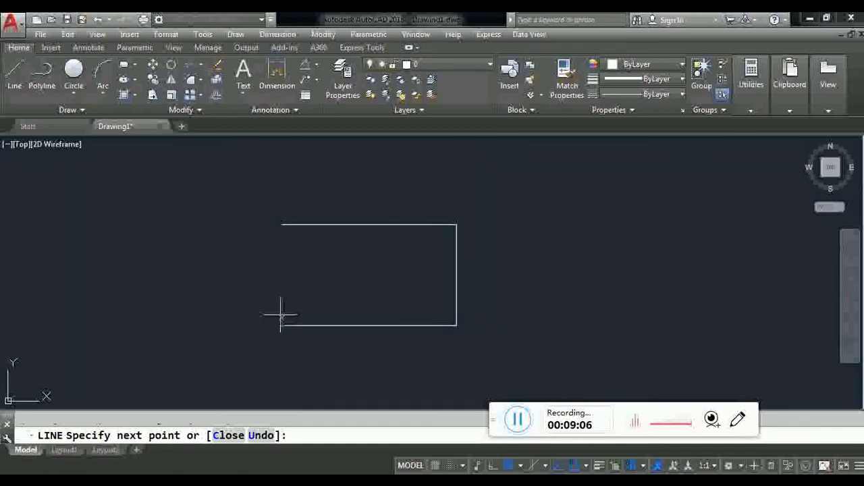
left_click(281, 225)
right_click(296, 197)
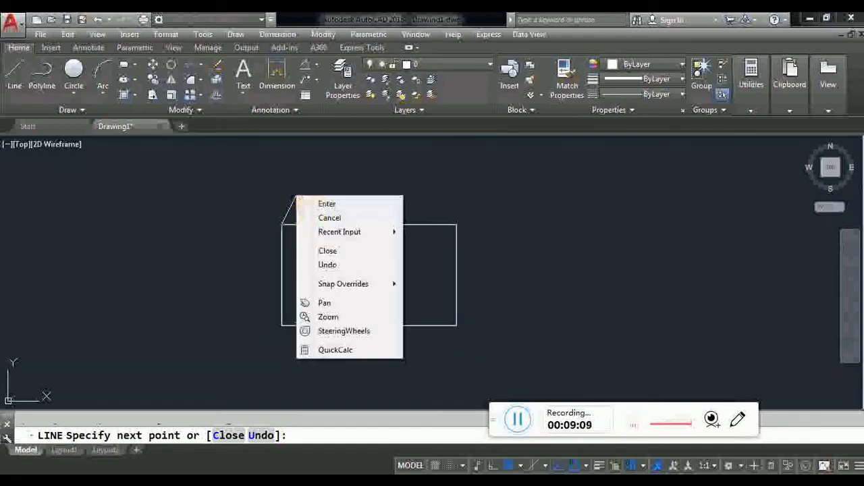
left_click(308, 203)
Step: Erase the whole rectangle made of four lines
scroll(309, 206, "down", 2)
left_click(413, 287)
left_click(277, 203)
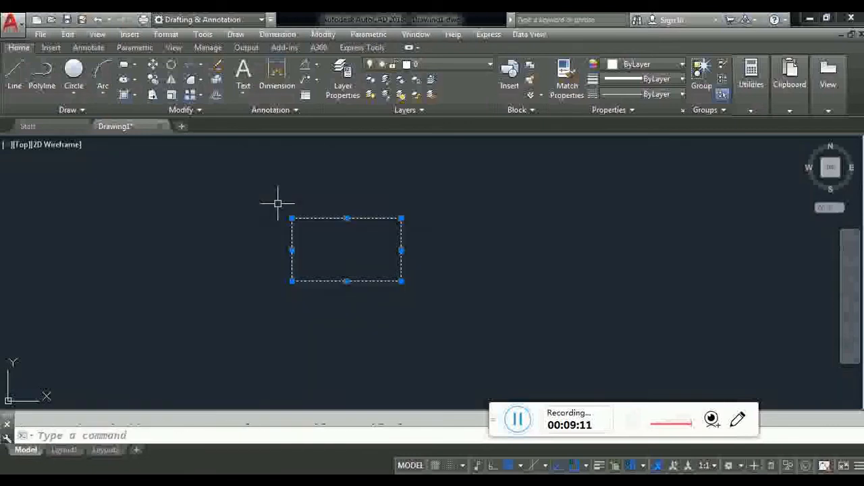
right_click(261, 182)
left_click(290, 259)
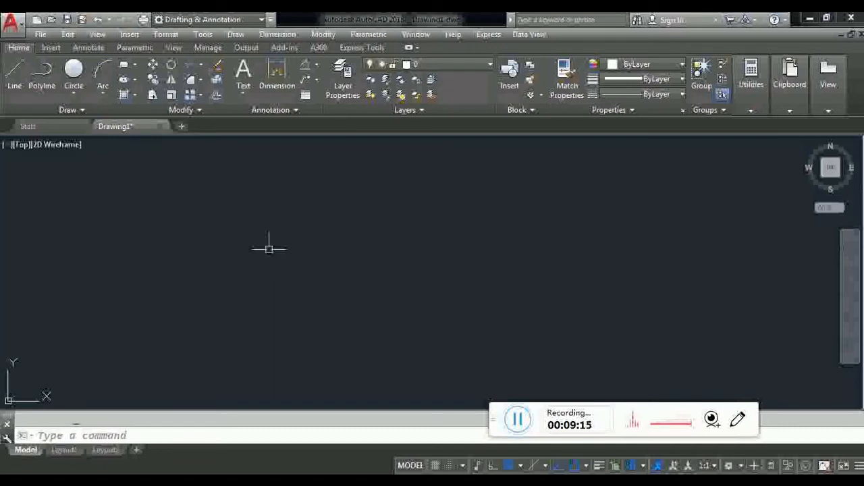
Step: Start a line in the empty drawing area and turn Polar Tracking off
left_click(15, 73)
left_click(247, 300)
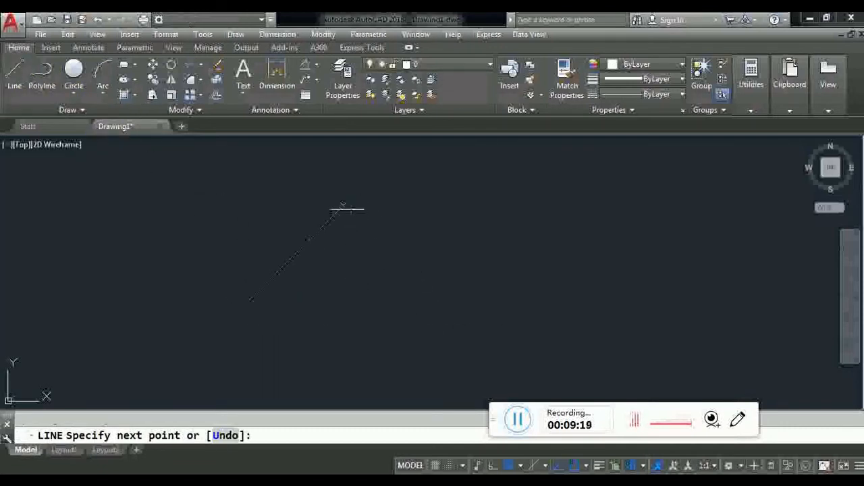
left_click(506, 466)
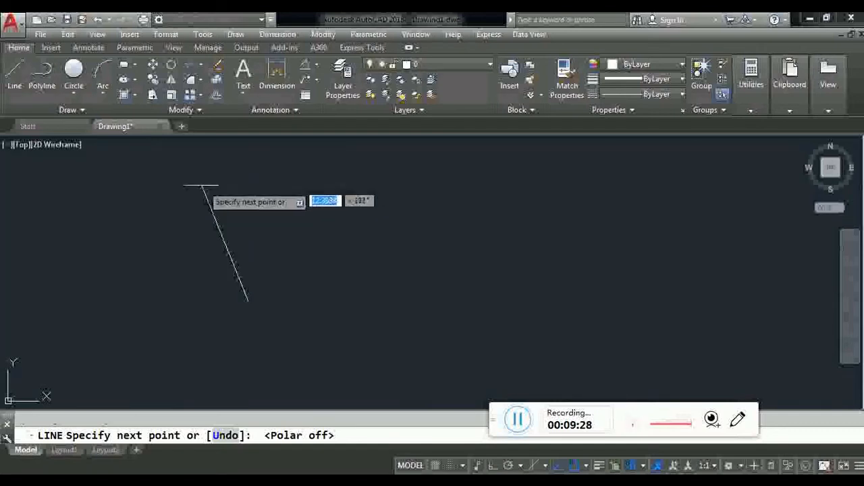
Step: Try another line with Dynamic Input switched on and off, and end the command without placing a segment
left_click(19, 71)
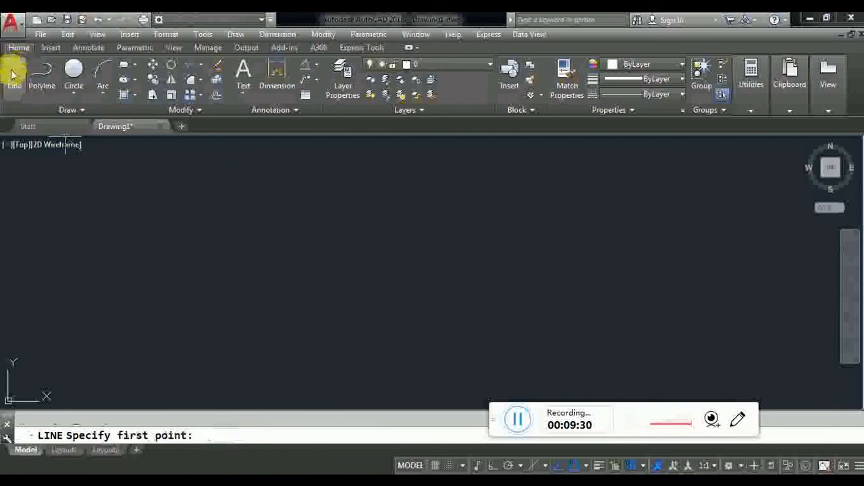
left_click(251, 319)
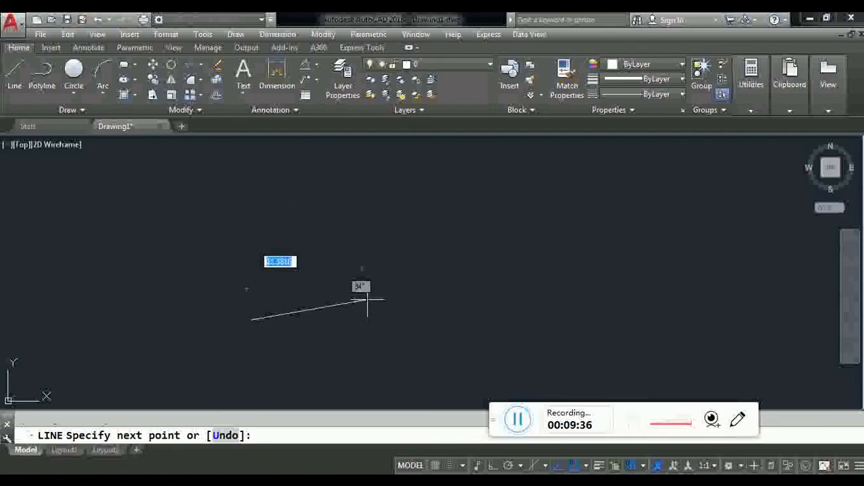
left_click(185, 196)
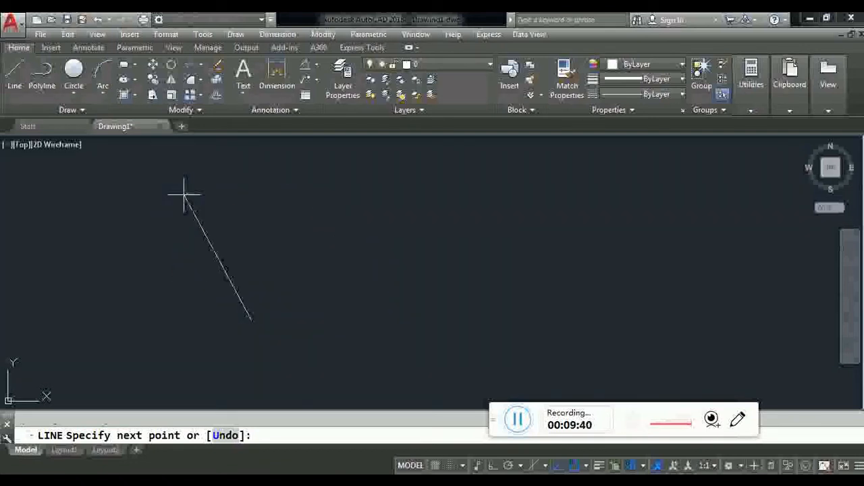
right_click(240, 193)
left_click(257, 201)
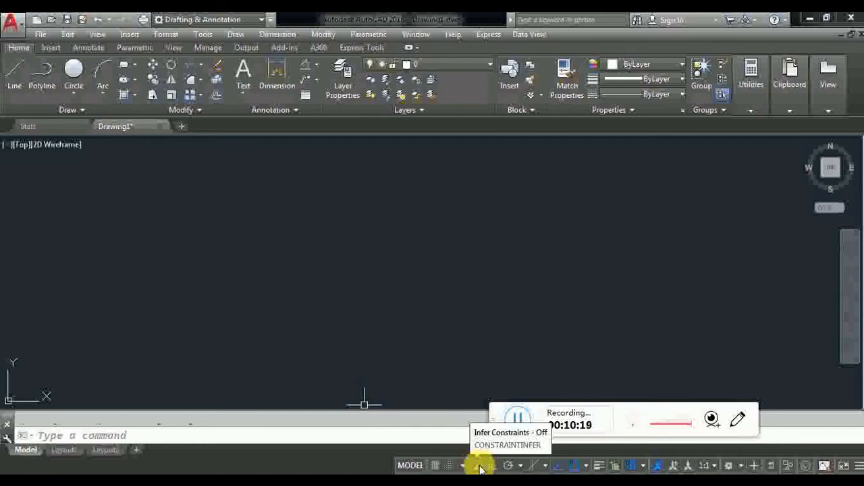
Step: Draw a wide rectangle in the upper middle of the drawing area with Infer Constraints off
left_click(125, 67)
left_click(276, 193)
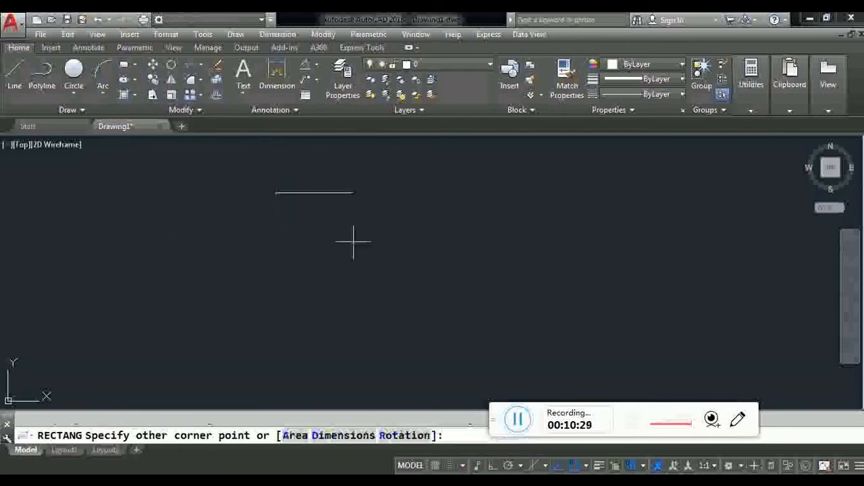
left_click(456, 274)
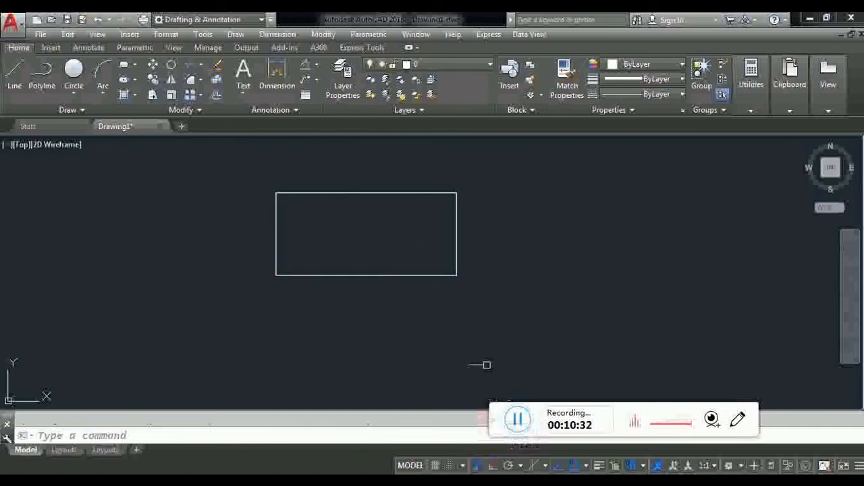
Step: Turn on Infer Constraints and draw a second wide rectangle just below the first one
middle_click_drag(482, 358, 383, 356)
left_click(125, 67)
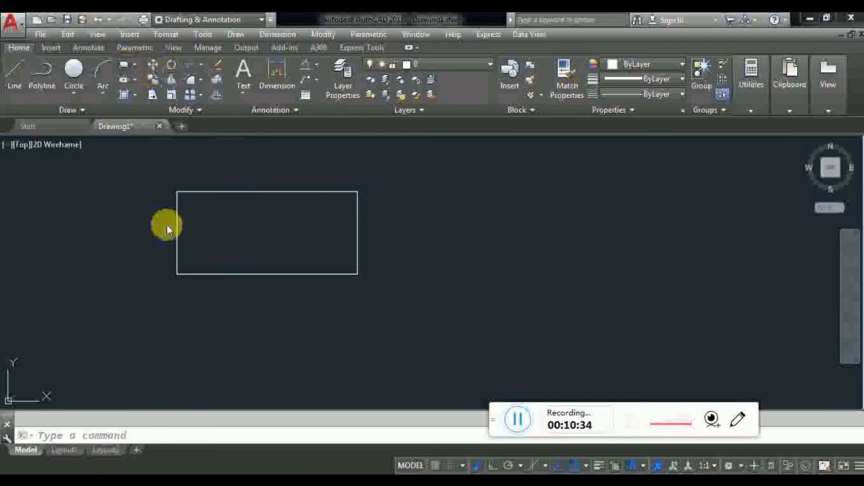
left_click(210, 294)
left_click(415, 379)
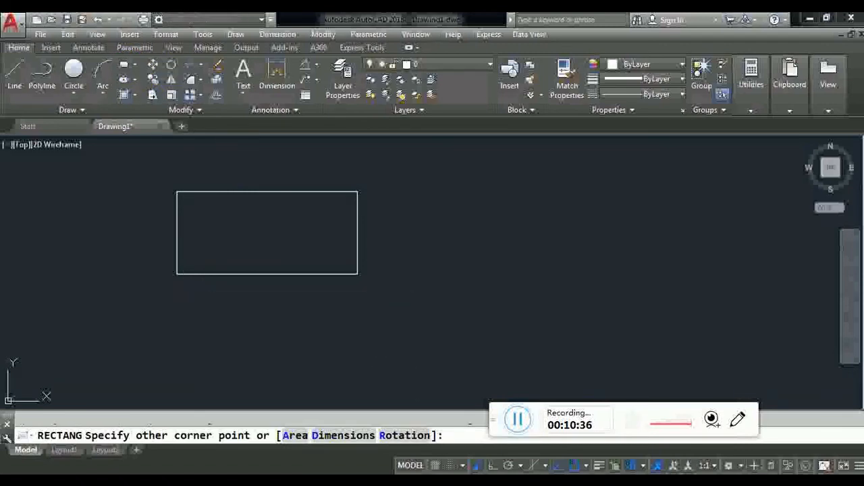
middle_click_drag(347, 354, 351, 330)
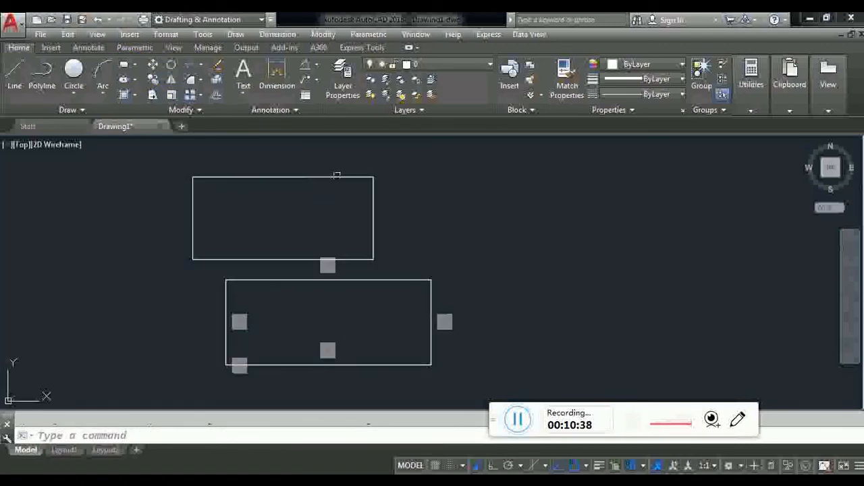
Step: Apply a linear dimensional constraint of 30 to the top edge of the upper rectangle, placed above it
left_click(144, 48)
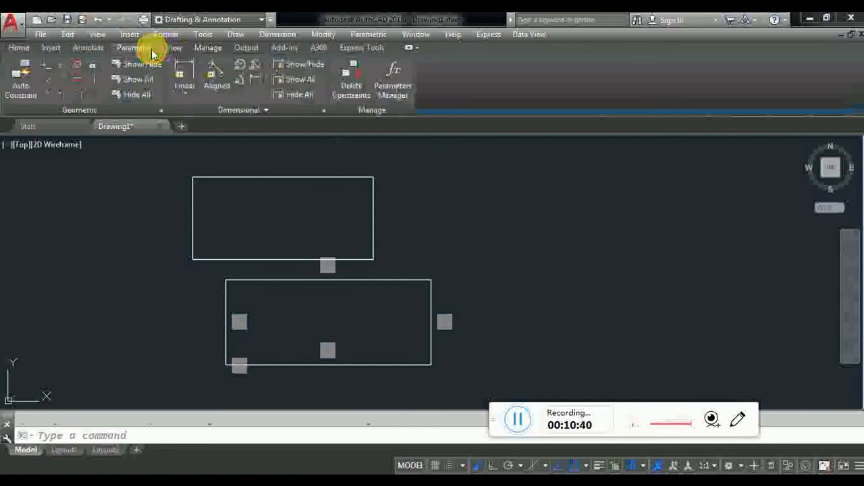
left_click(184, 73)
left_click(202, 178)
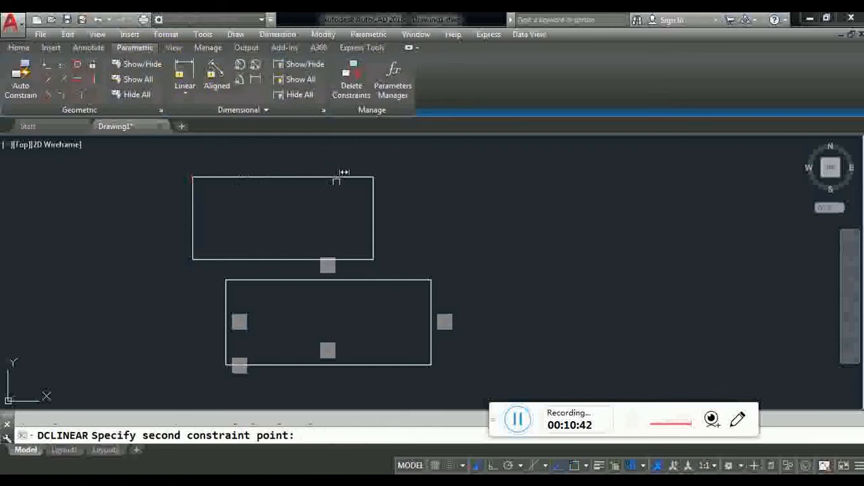
left_click(348, 179)
left_click(358, 160)
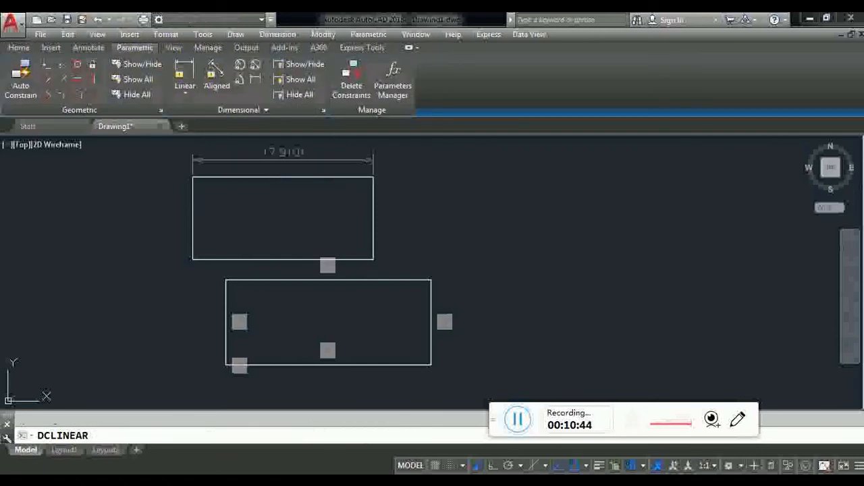
type("30")
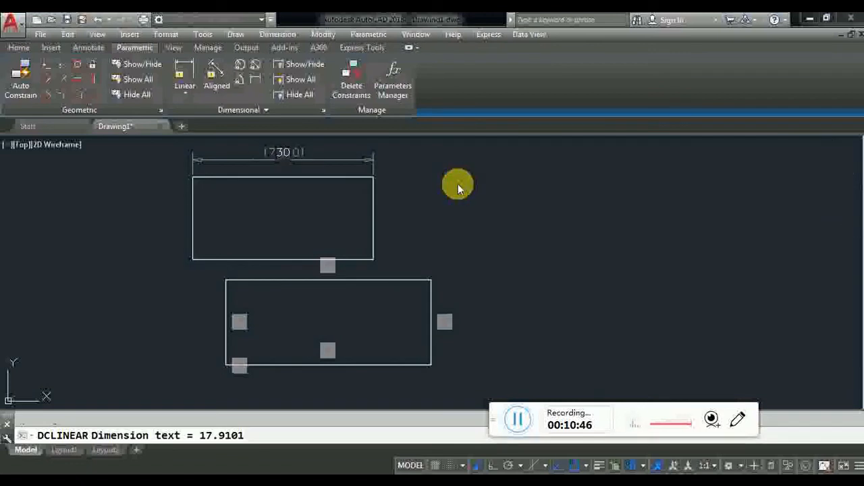
key("Return")
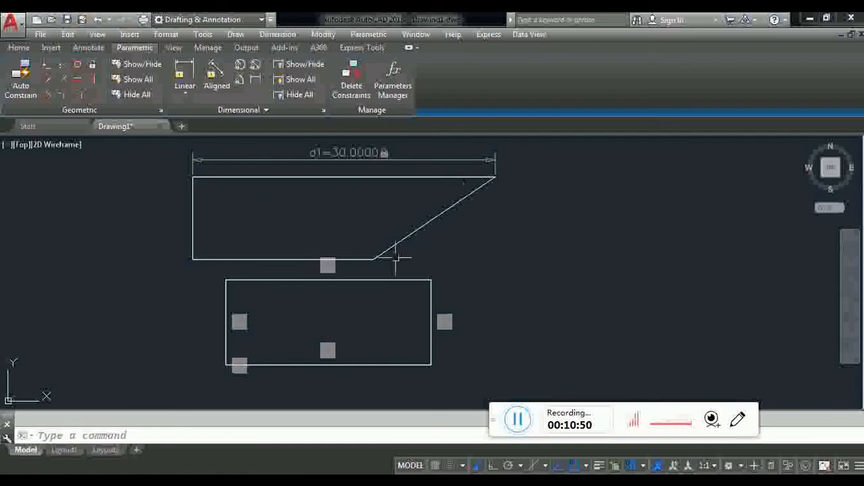
Step: Apply a linear dimensional constraint of 30 to the top edge of the lower rectangle with inferred constraints
middle_click_drag(446, 250, 445, 240)
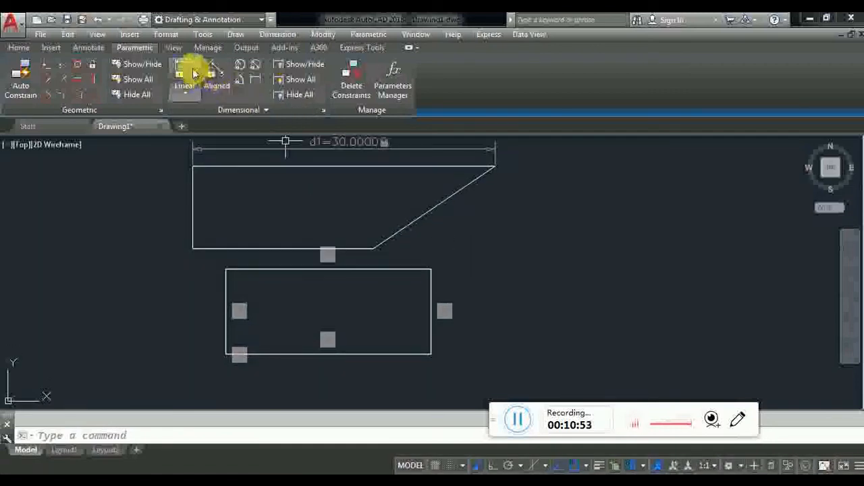
left_click(194, 77)
left_click(228, 269)
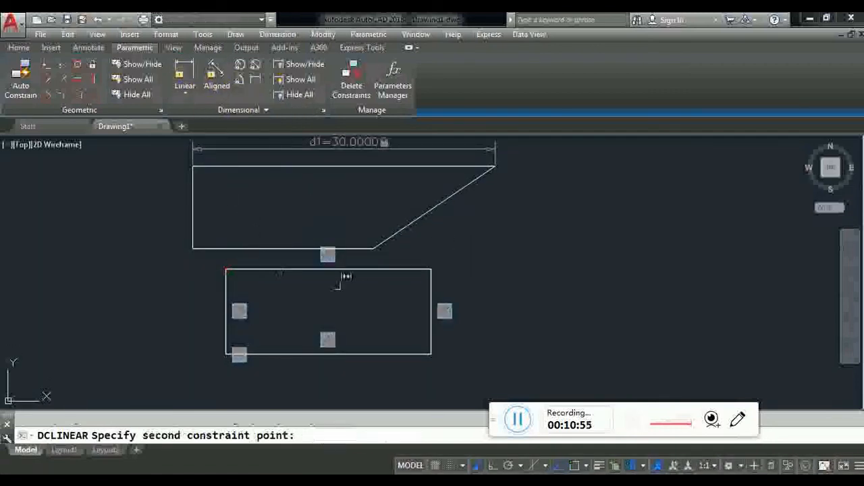
left_click(429, 269)
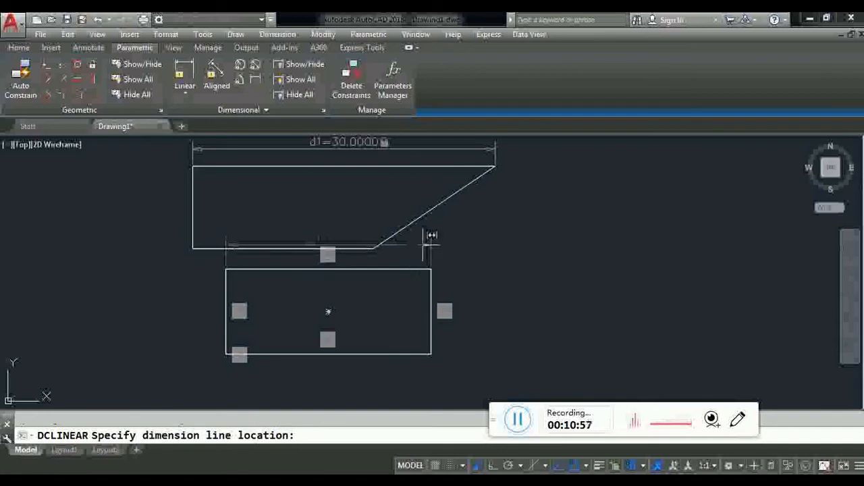
left_click(425, 238)
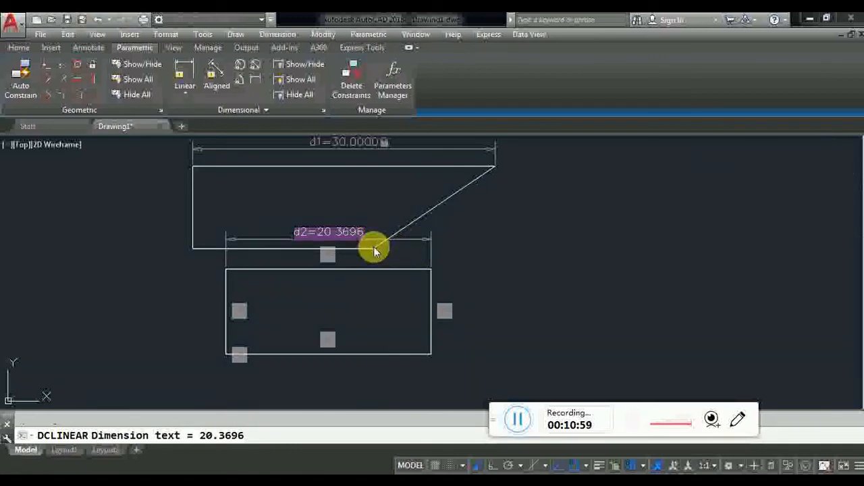
type("30")
key("Return")
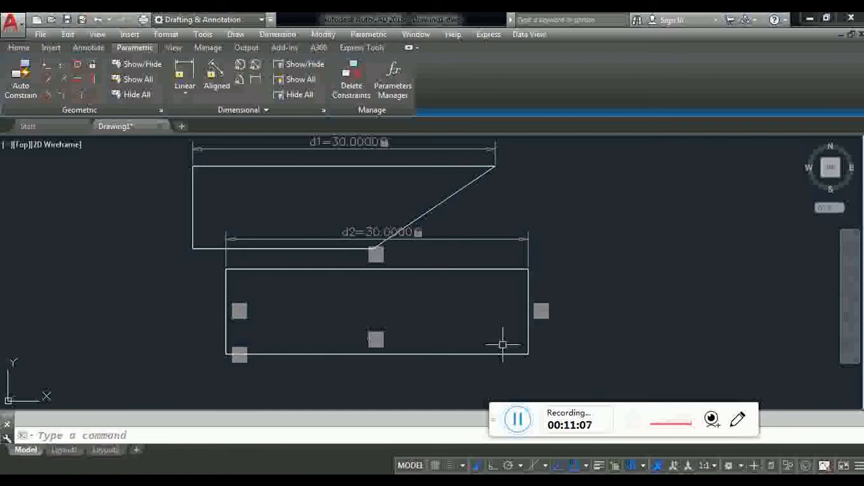
Step: Select both constrained shapes with their dimensions and erase them
scroll(506, 347, "down", 2)
left_click(542, 353)
left_click(257, 205)
right_click(270, 206)
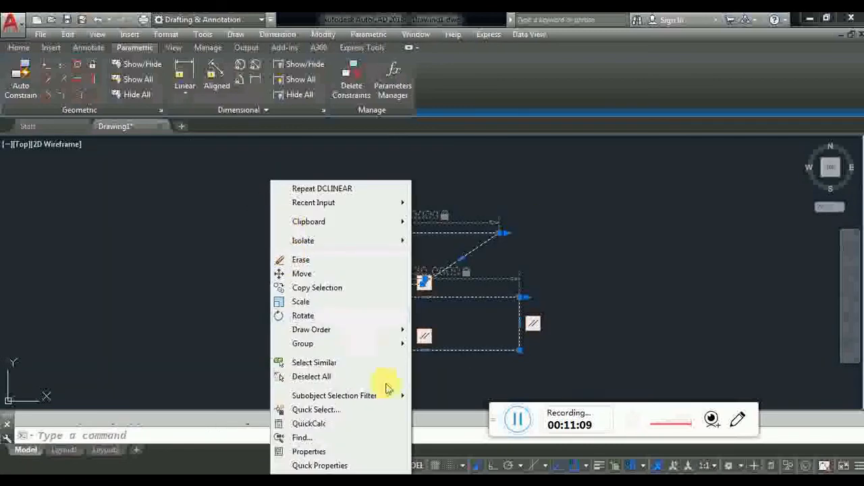
left_click(312, 259)
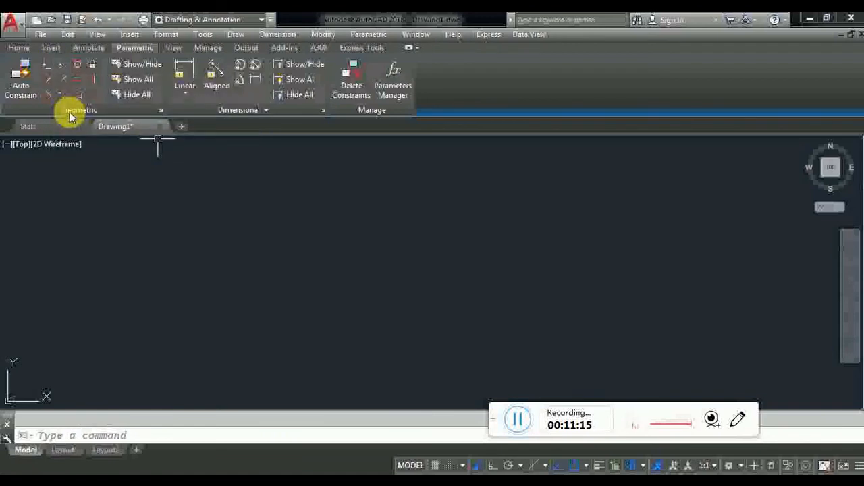
Step: Draw a horizontal line about 11.4 units long in the middle of the drawing area with Ortho on
left_click(19, 49)
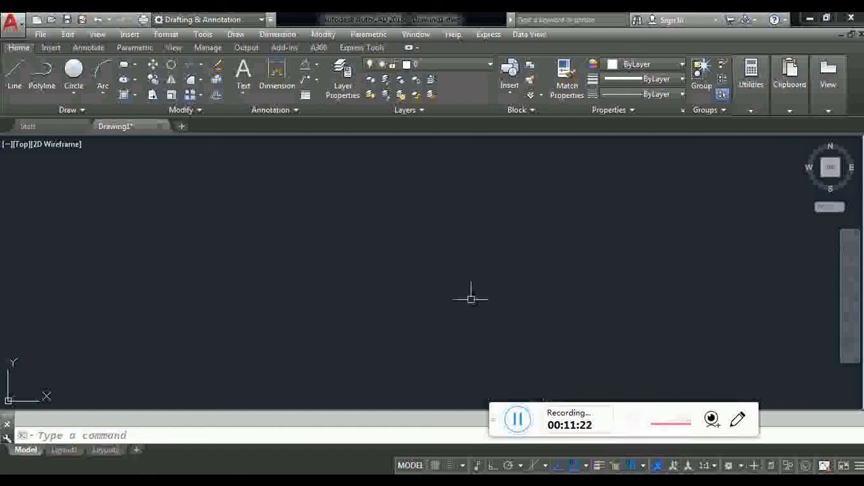
left_click(27, 85)
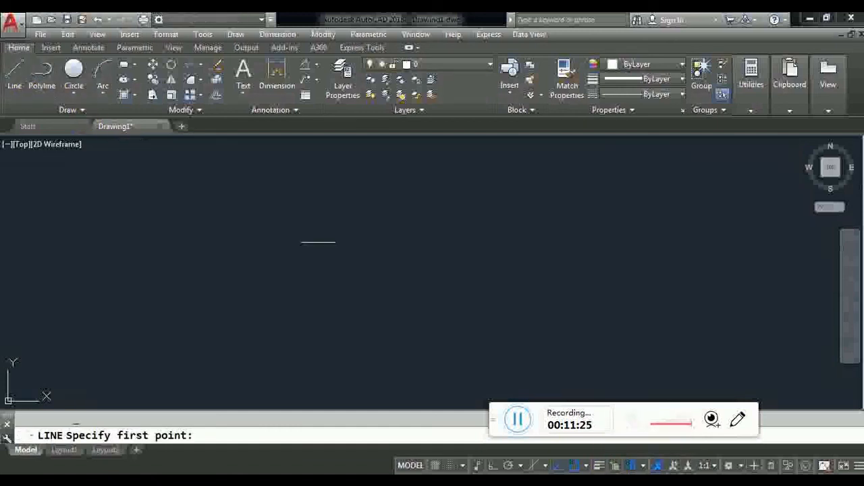
left_click(308, 267)
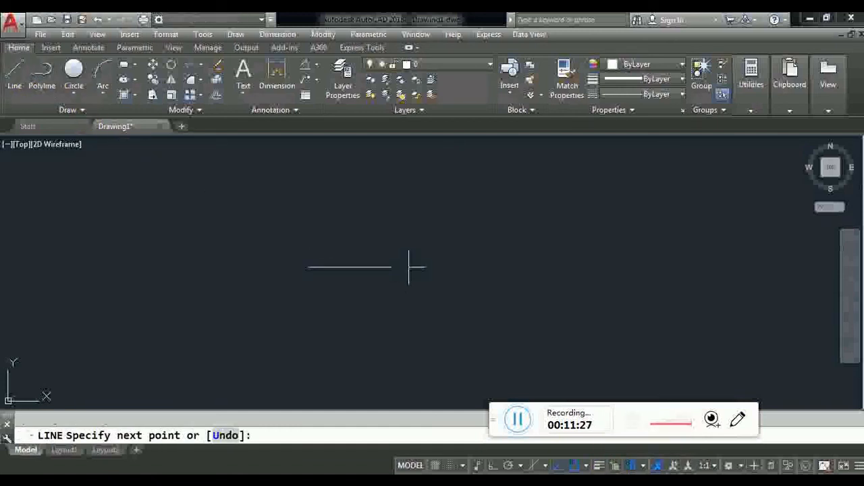
key("F8")
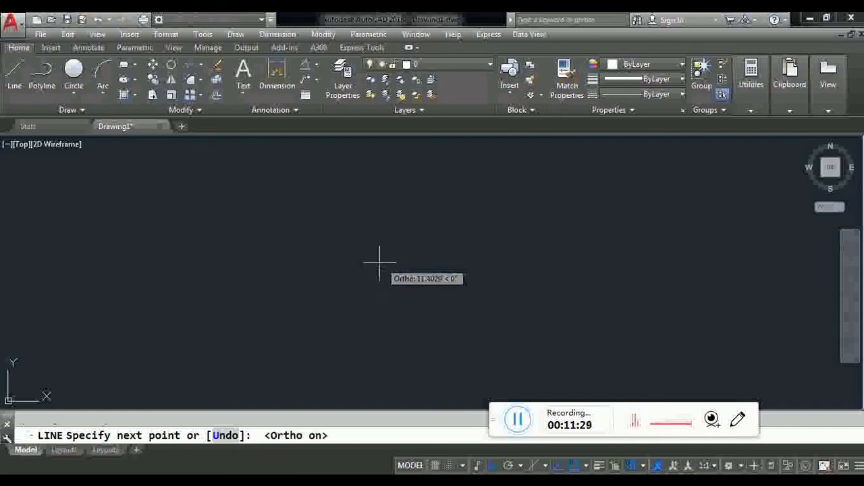
left_click(379, 263)
right_click(395, 236)
left_click(412, 245)
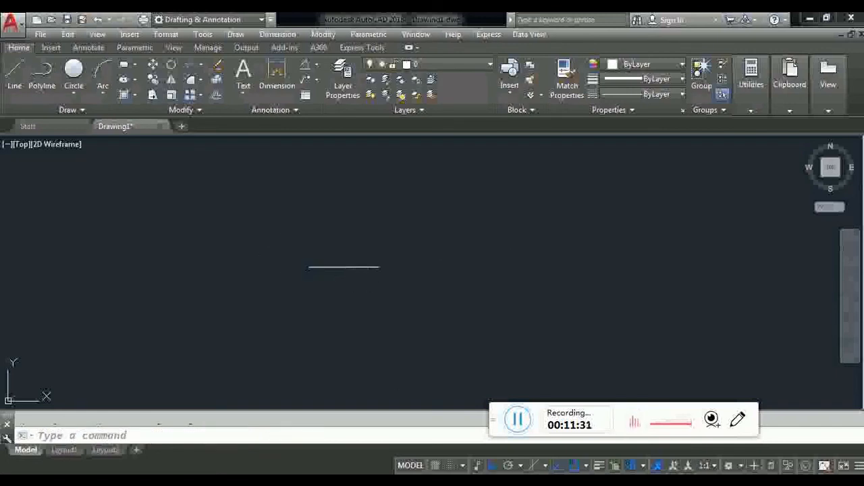
Step: Draw a longer horizontal line directly over the short one, extending past both of its ends
left_click(14, 73)
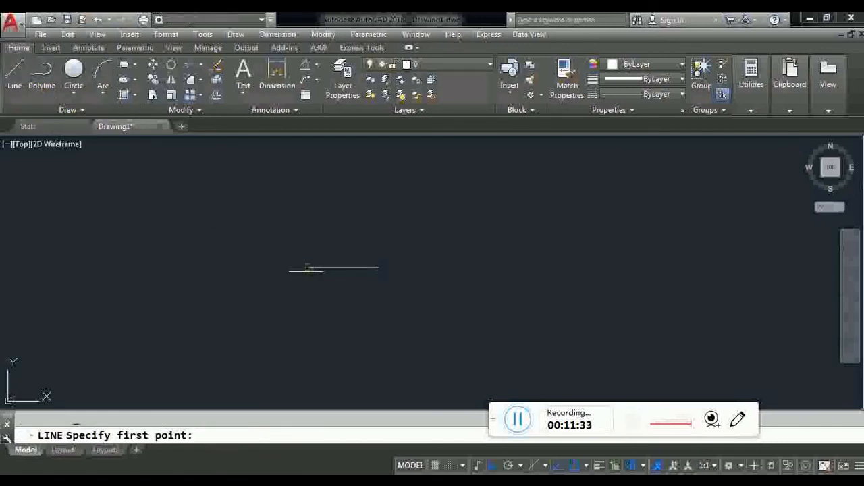
left_click(256, 267)
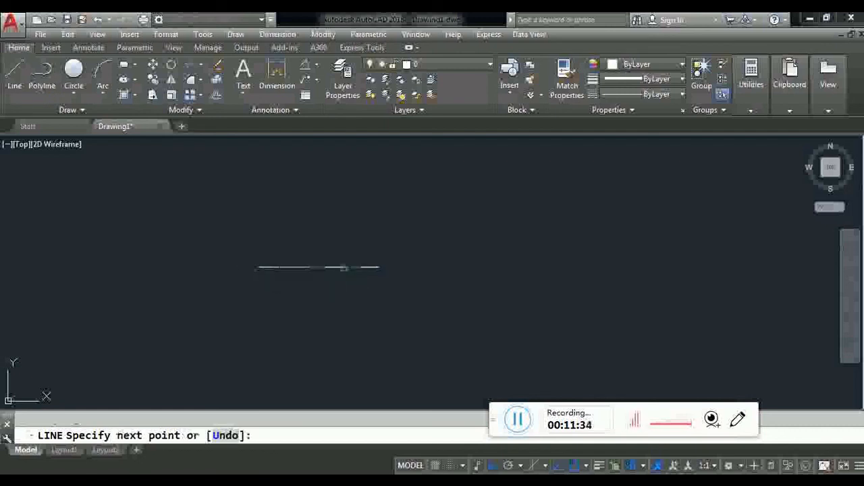
left_click(422, 267)
right_click(422, 230)
left_click(442, 238)
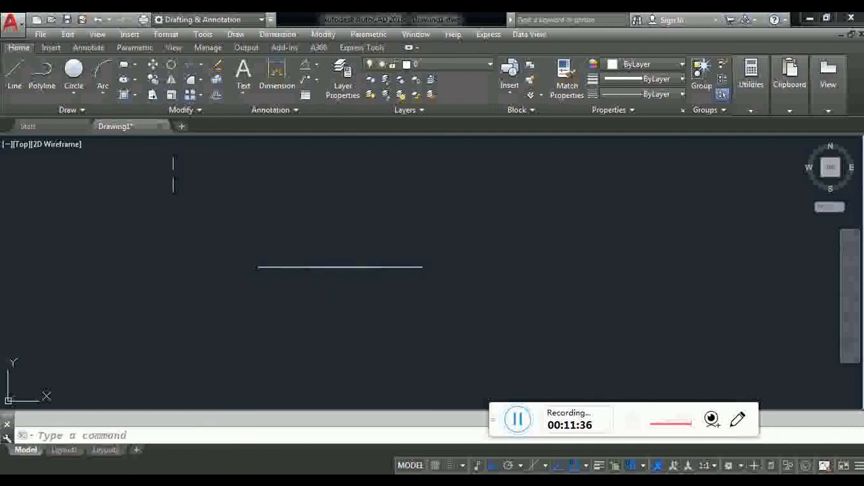
Step: Draw a third, even longer horizontal line over the two overlapping lines, starting on their leftward extension
left_click(14, 73)
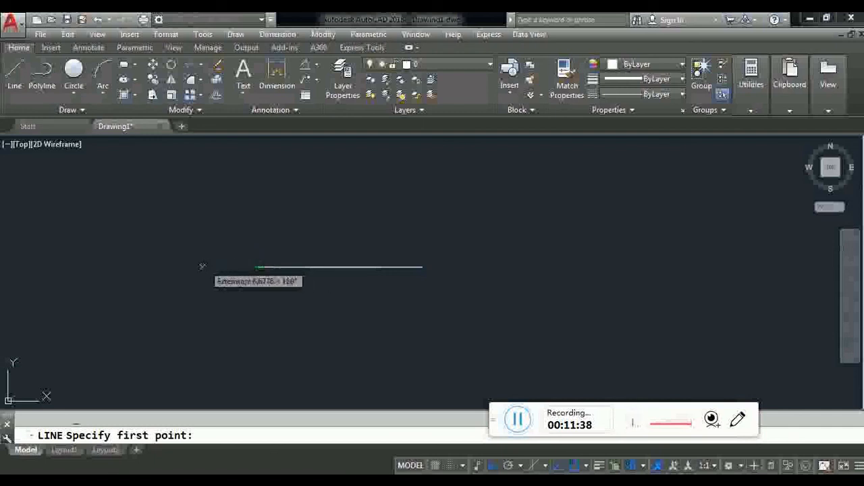
left_click(200, 267)
left_click(454, 267)
right_click(472, 228)
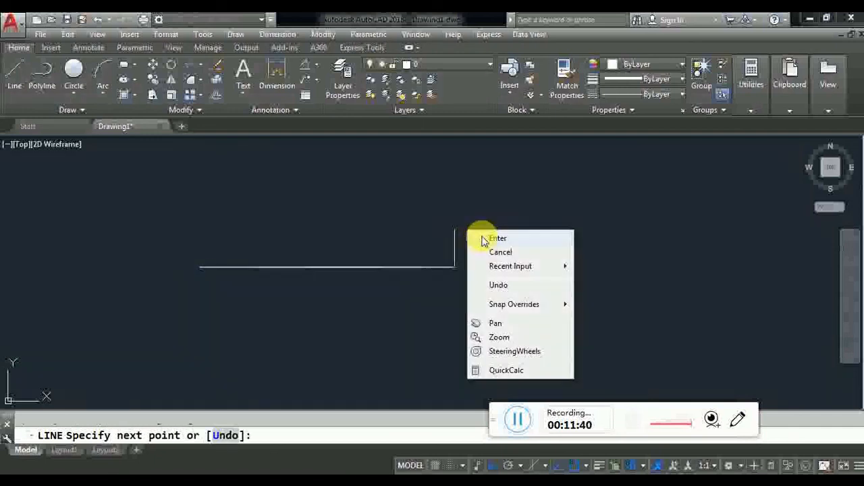
left_click(492, 236)
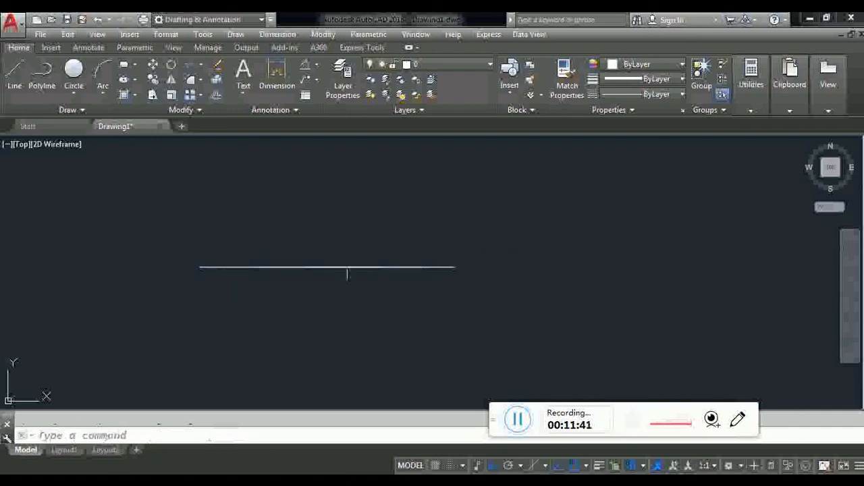
Step: With Selection Cycling on, pick the shortest of the three overlapping lines from the selection list and delete it
left_click(329, 267)
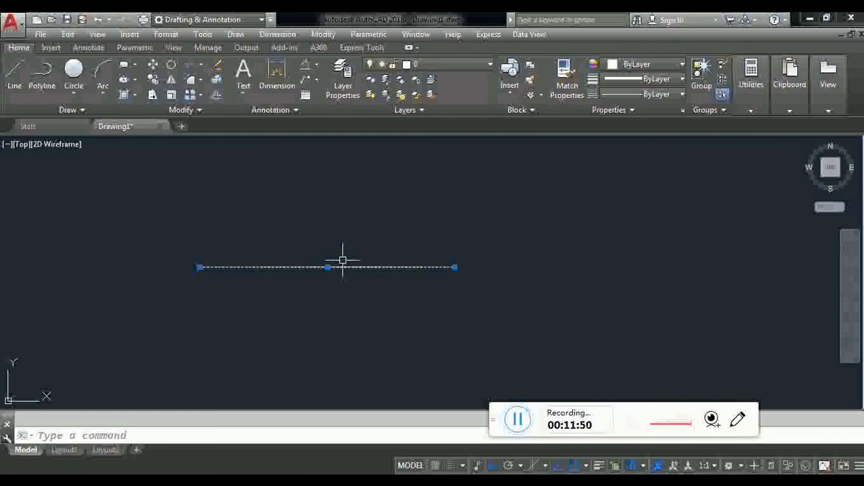
key("Escape")
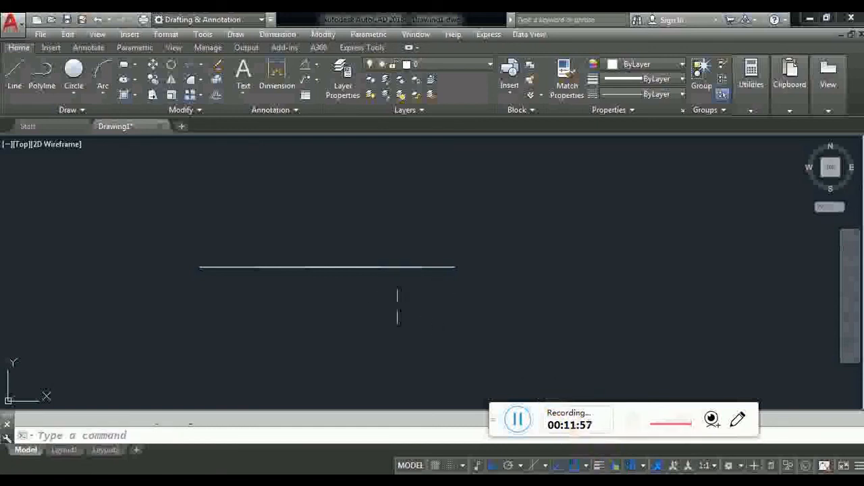
left_click(324, 266)
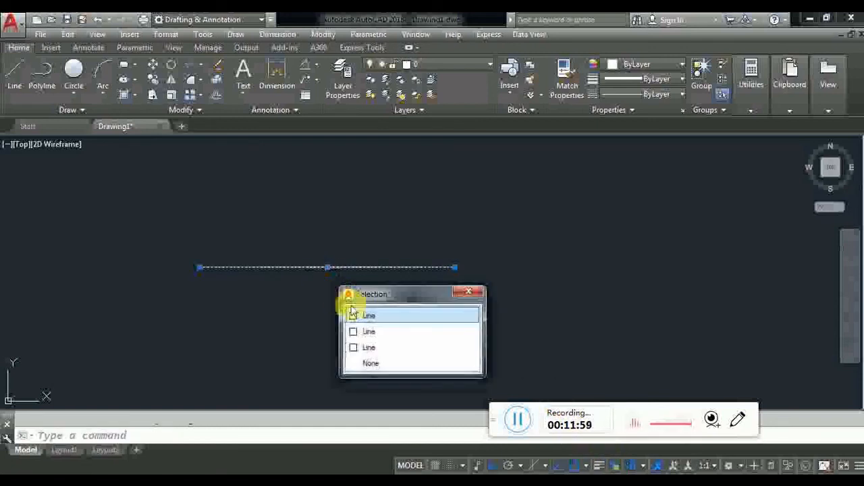
left_click(374, 349)
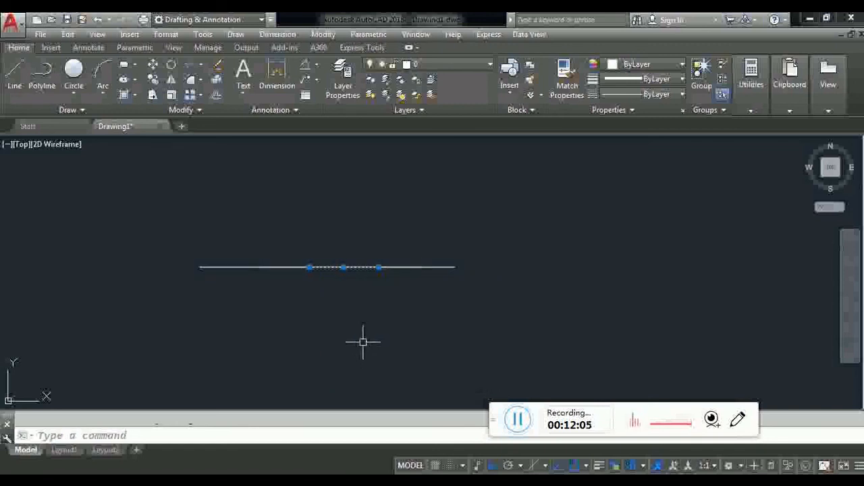
key("Delete")
Step: Select the two remaining overlapping lines with a crossing window and erase them
left_click(345, 311)
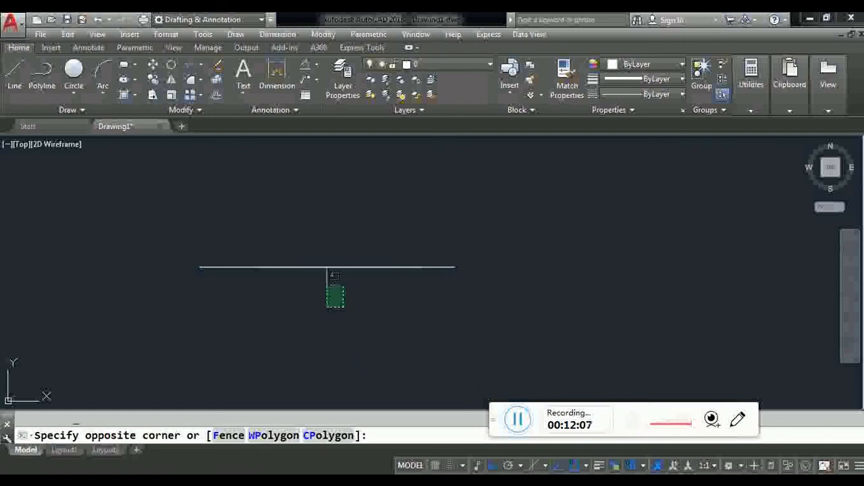
left_click(280, 240)
right_click(277, 199)
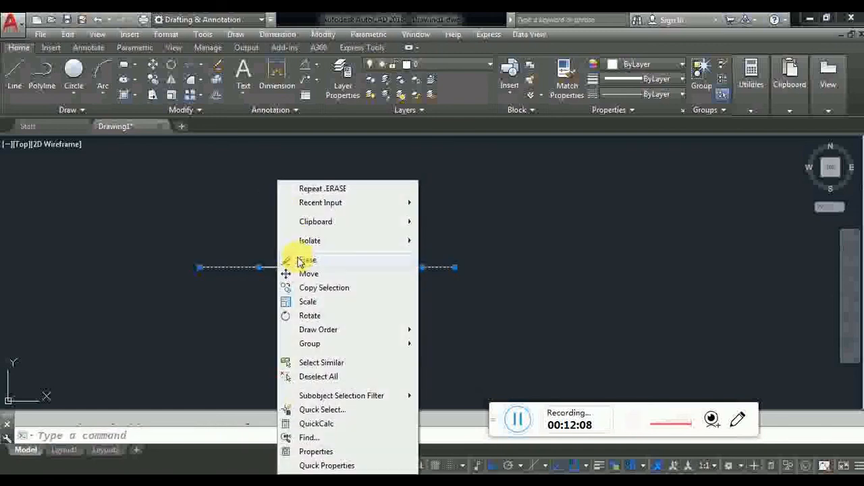
left_click(298, 256)
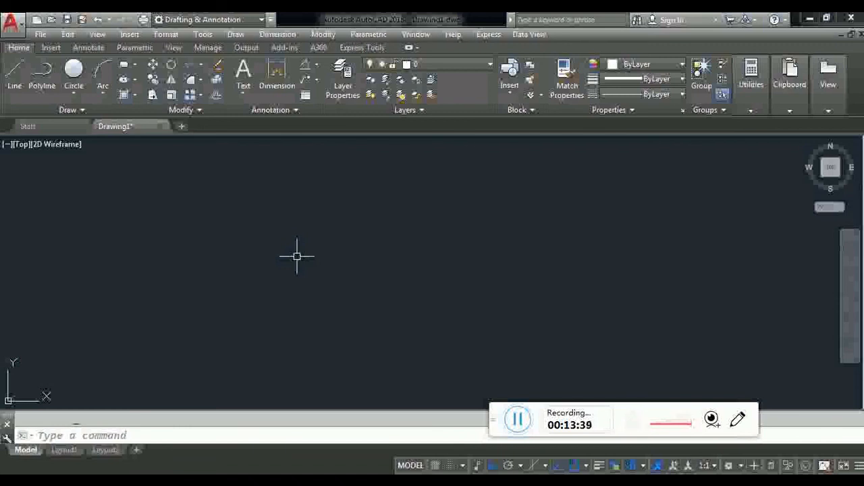
left_click(514, 419)
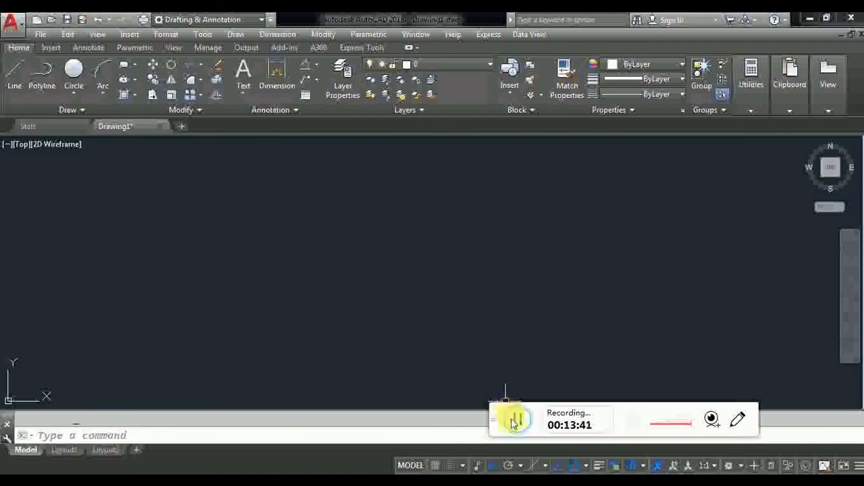